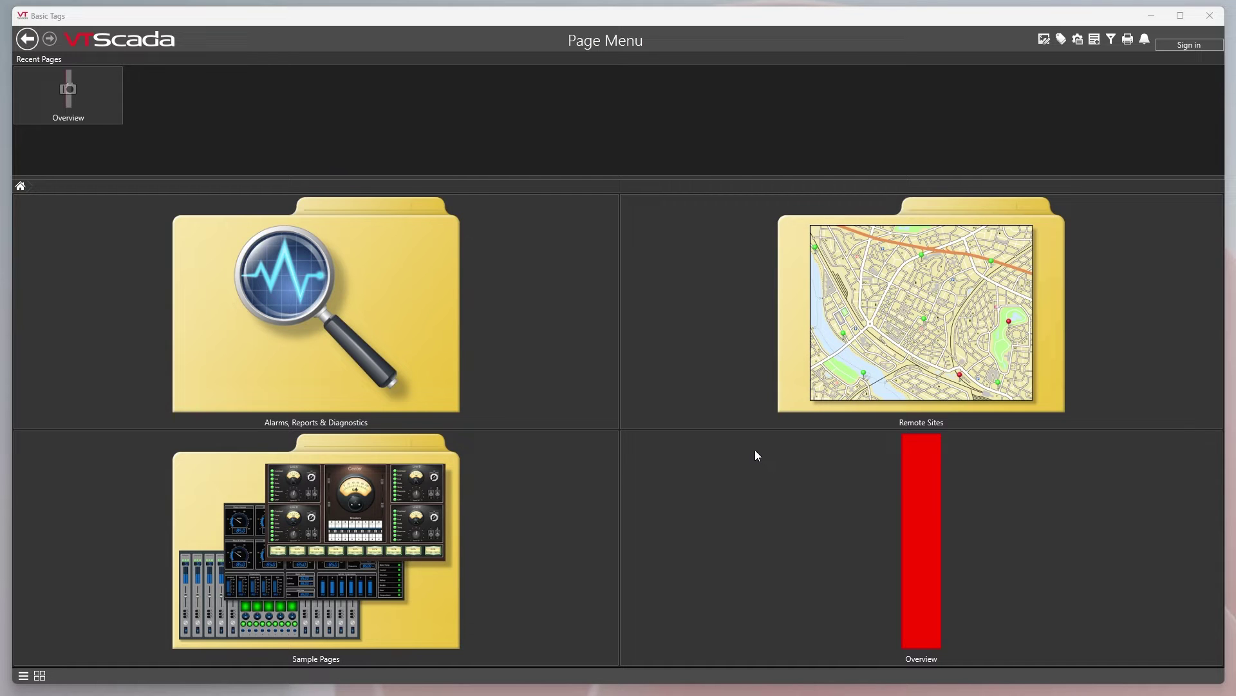
Open the DataNotes notebook tag's Properties and review its ID, Setup and Quick Notes tabs.
left_click(1061, 38)
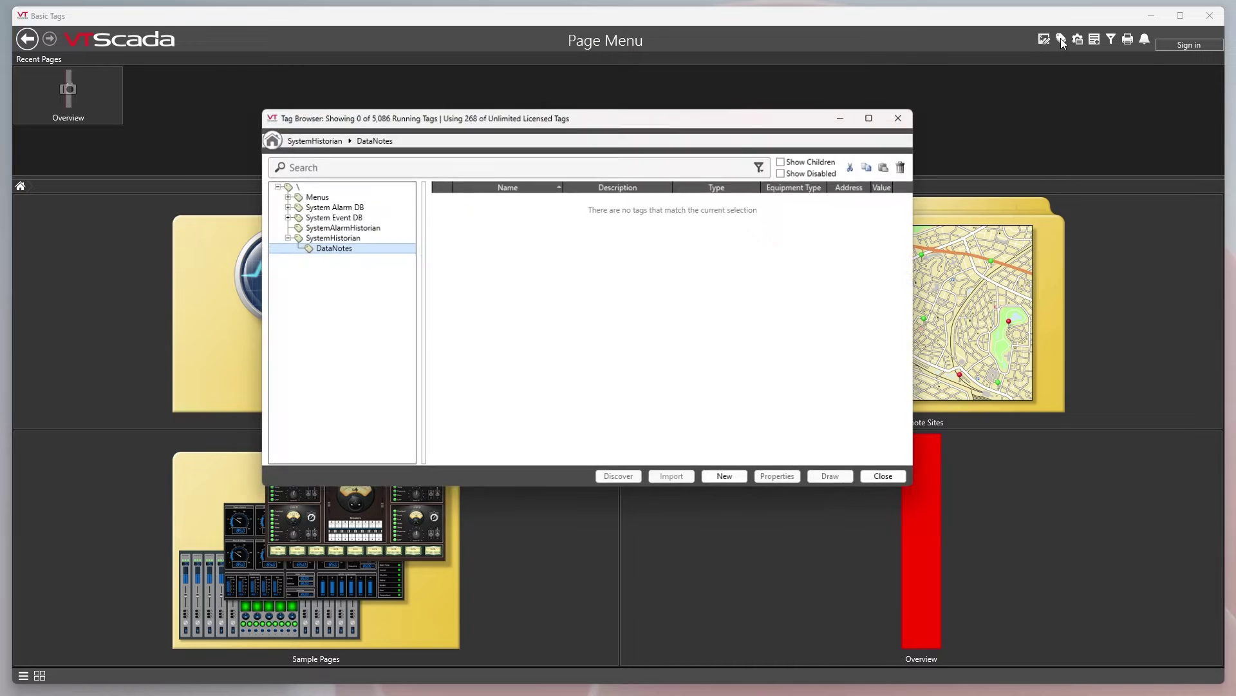
right_click(317, 254)
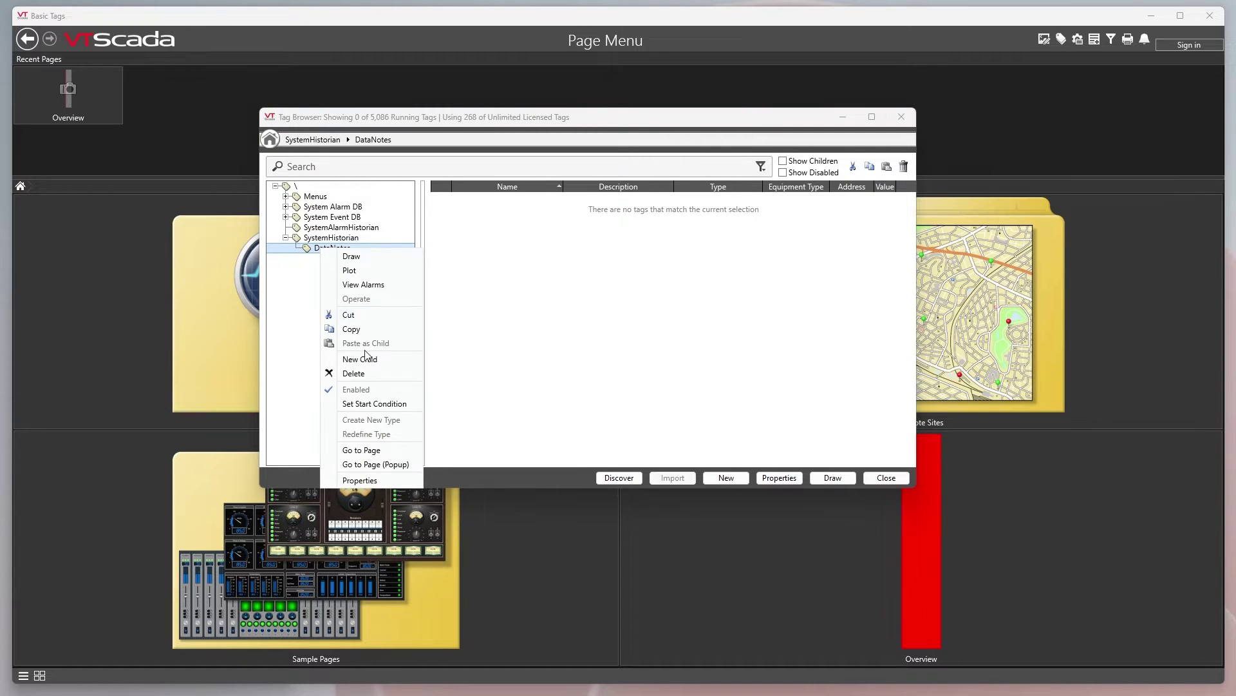
left_click(356, 480)
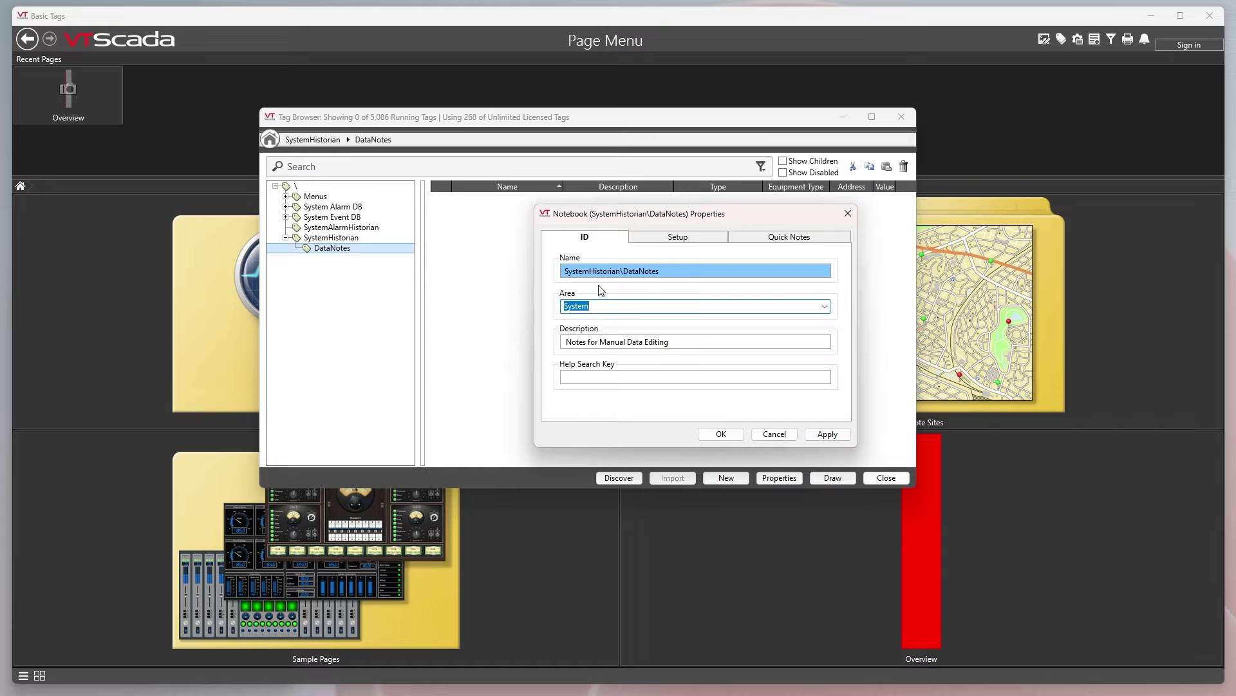
left_click(674, 239)
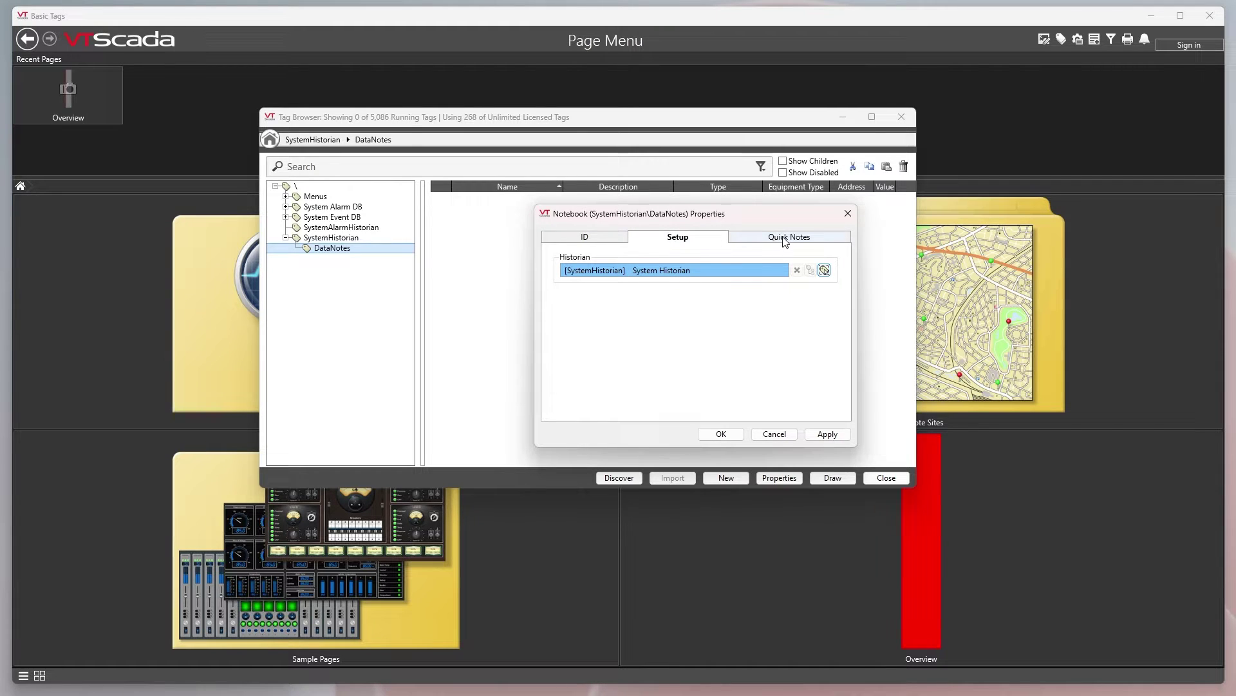
left_click(785, 239)
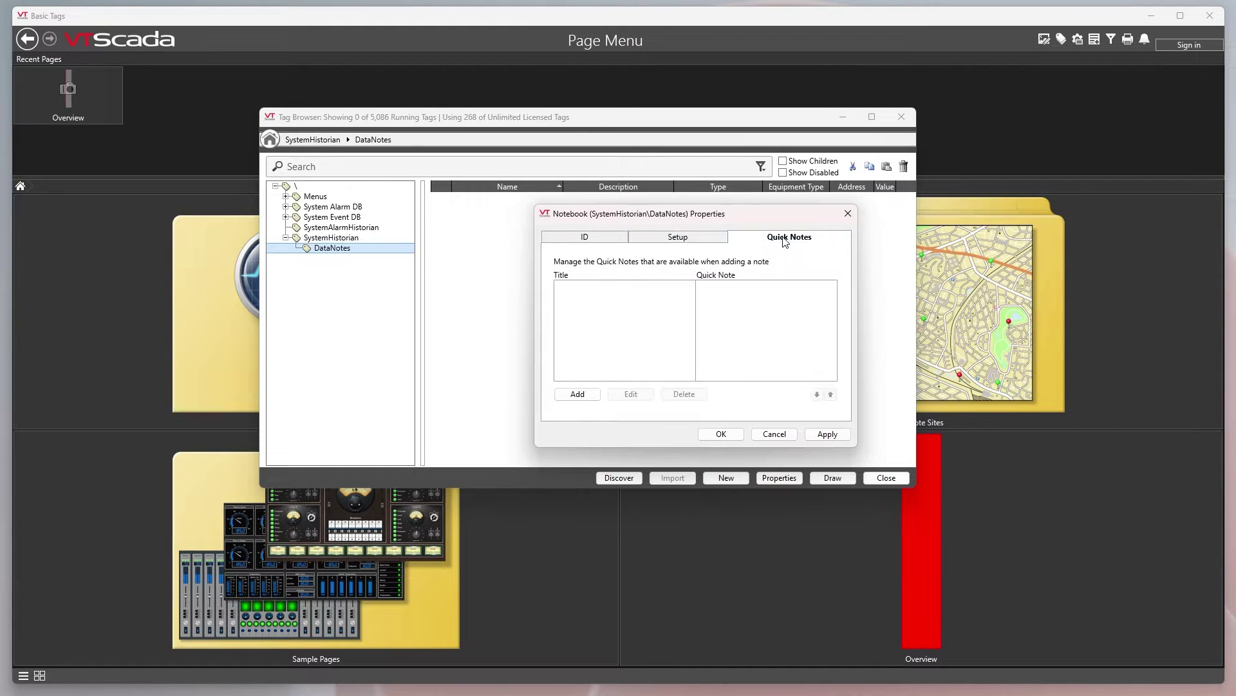
left_click(662, 242)
left_click(606, 244)
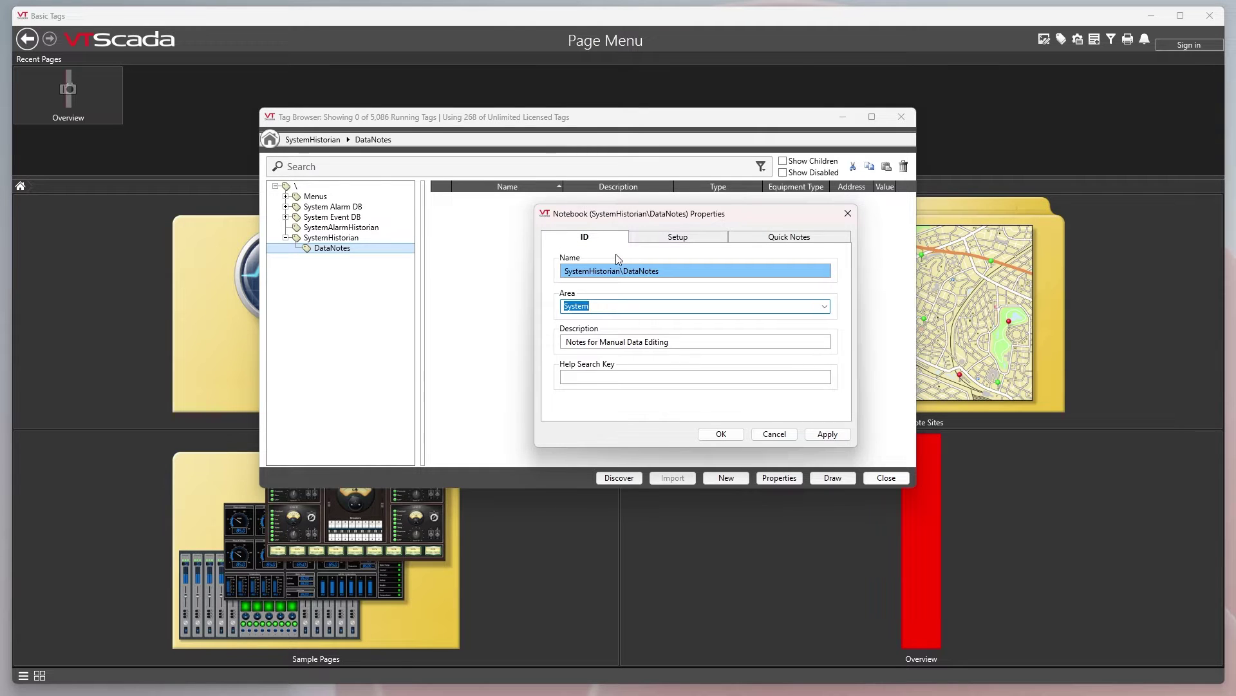
Cancel the DataNotes properties, then browse All Tag Types for a new tag without creating one.
left_click(766, 435)
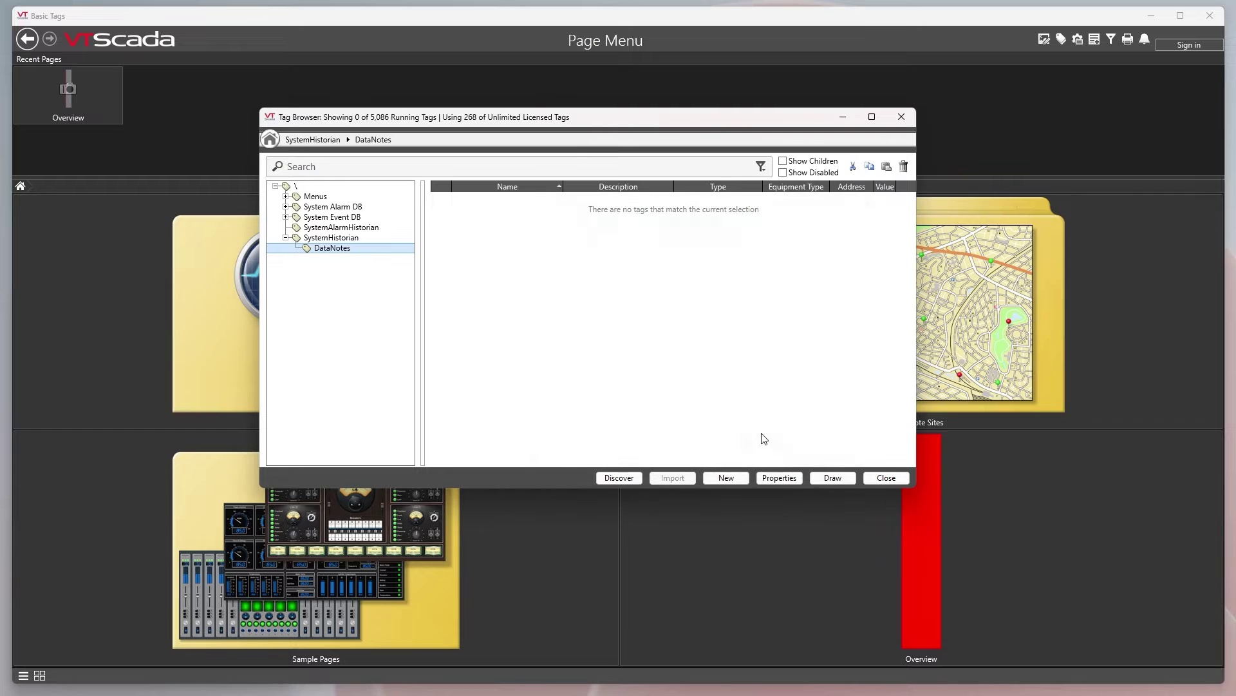
left_click(724, 479)
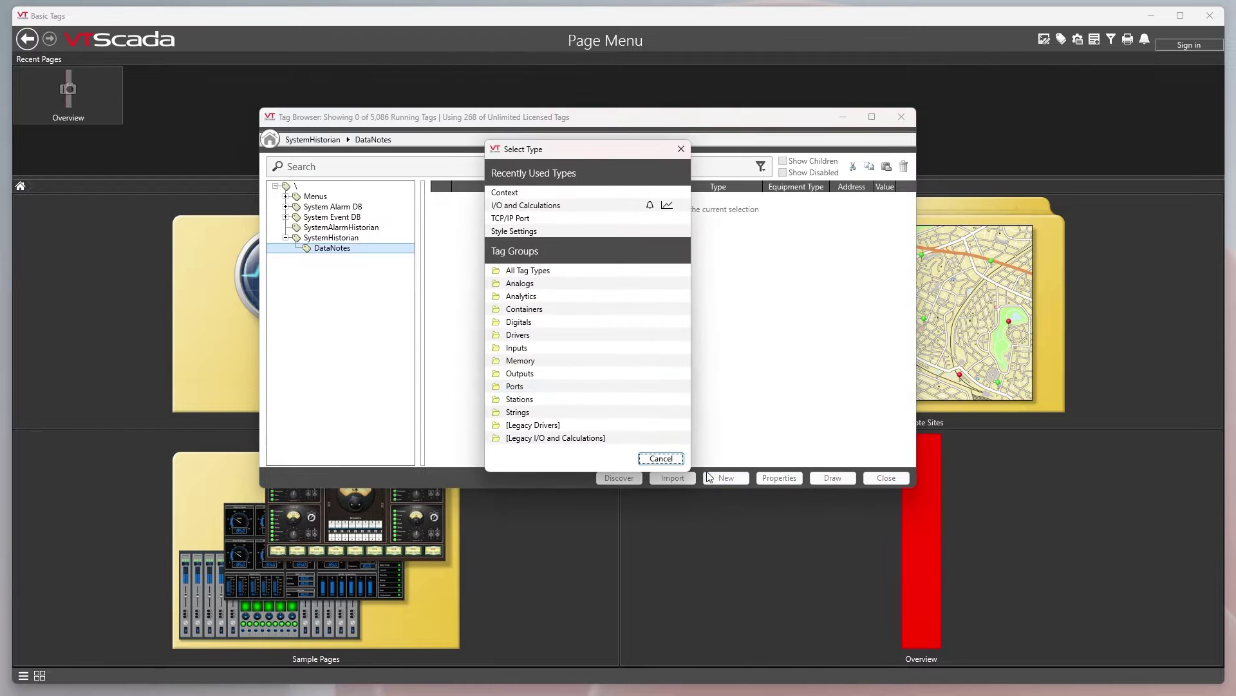
left_click(526, 271)
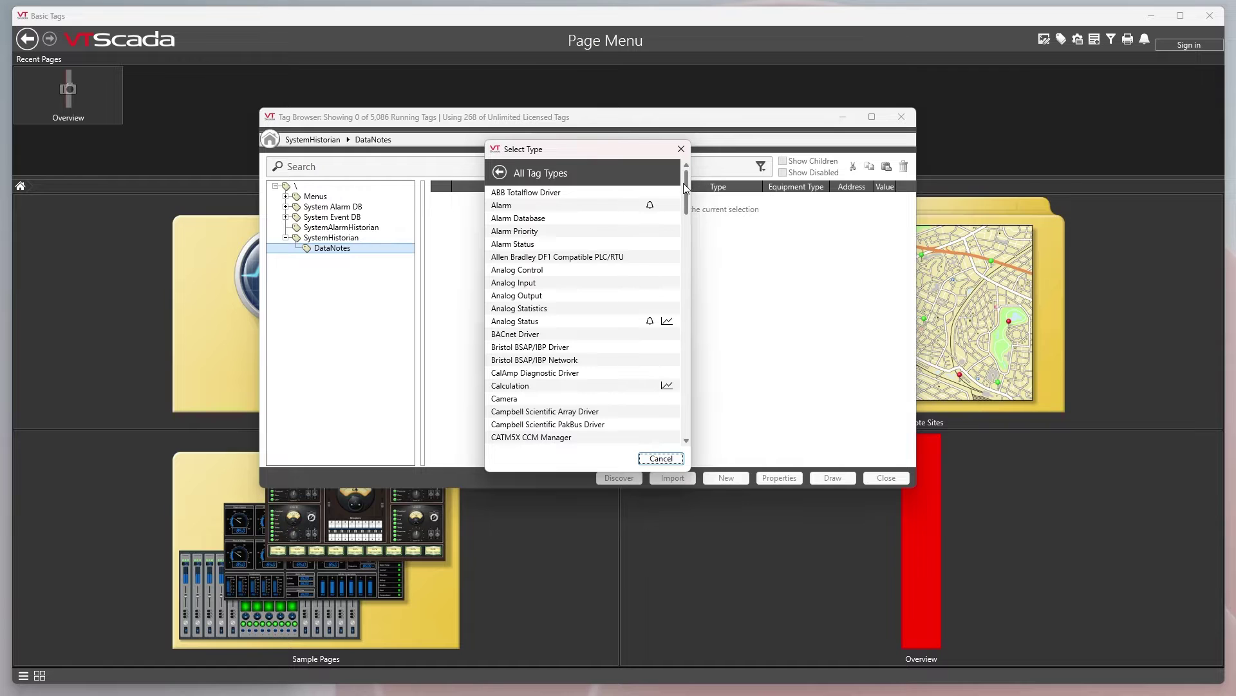
left_click_drag(687, 184, 693, 387)
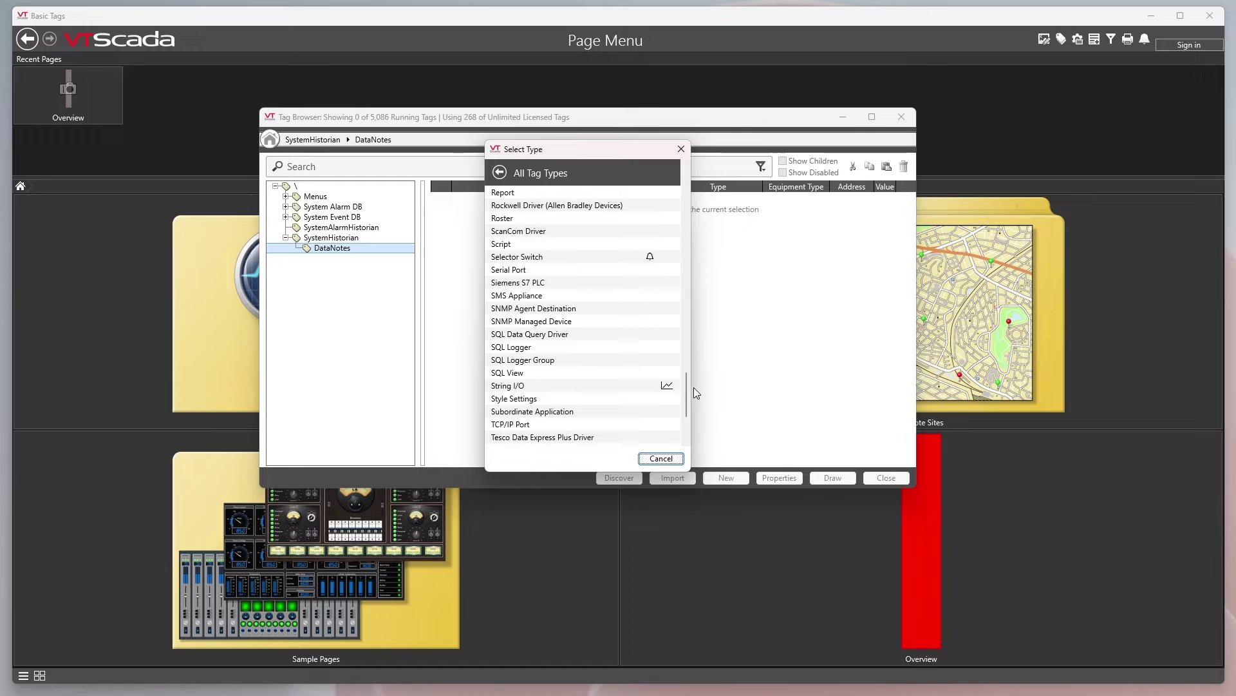
left_click(661, 458)
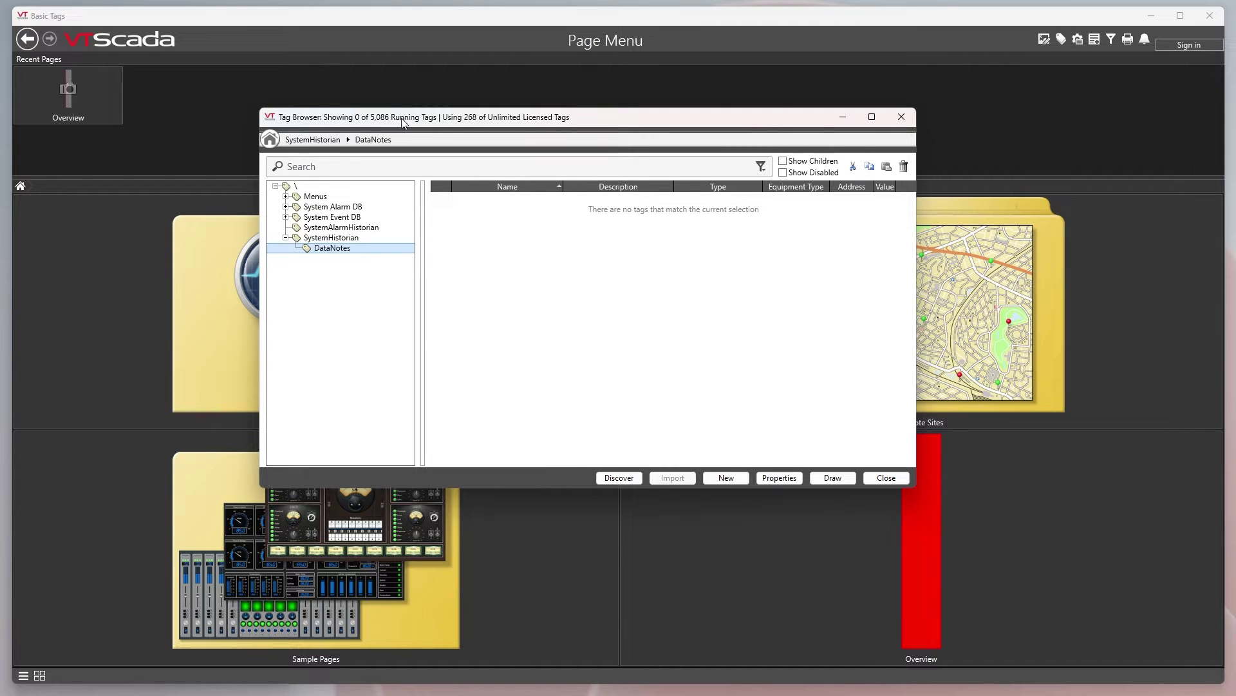
Select the root '\' node to list the 20 top-level tags, AlarmPriority0 through SystemStyle.
left_click(295, 188)
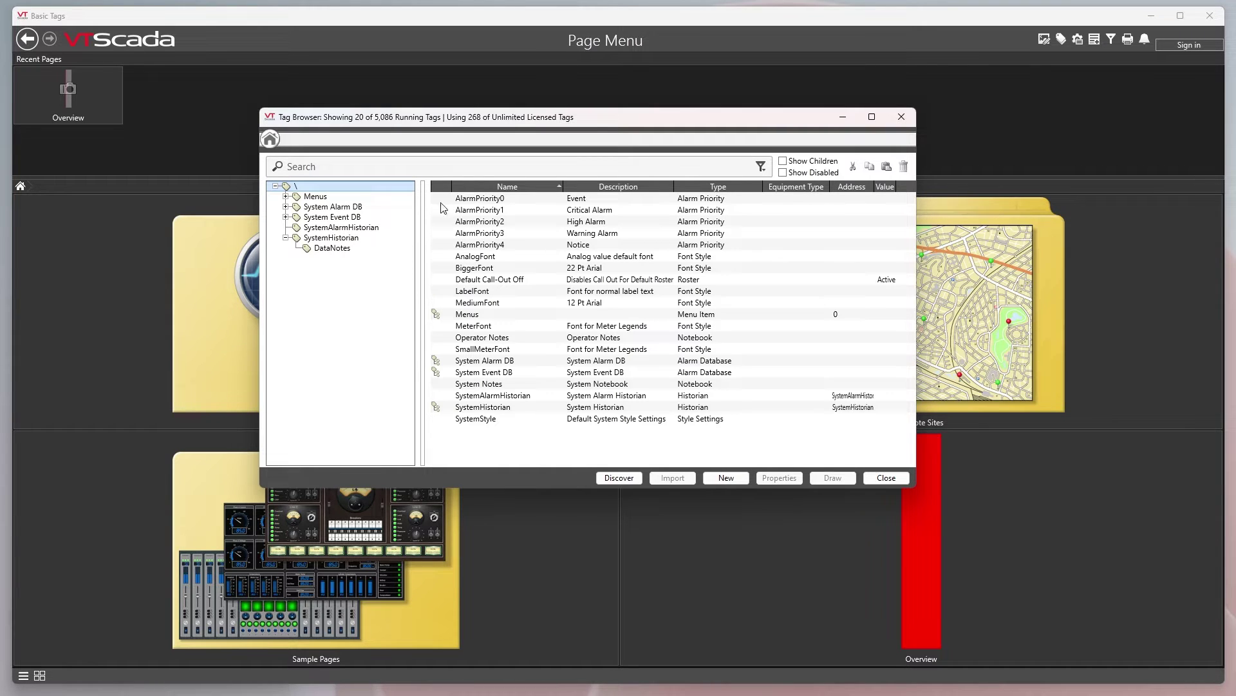
Show the empty Notes tag under System Alarm DB and inspect the tag-type search filter without applying it.
left_click(285, 207)
left_click(322, 219)
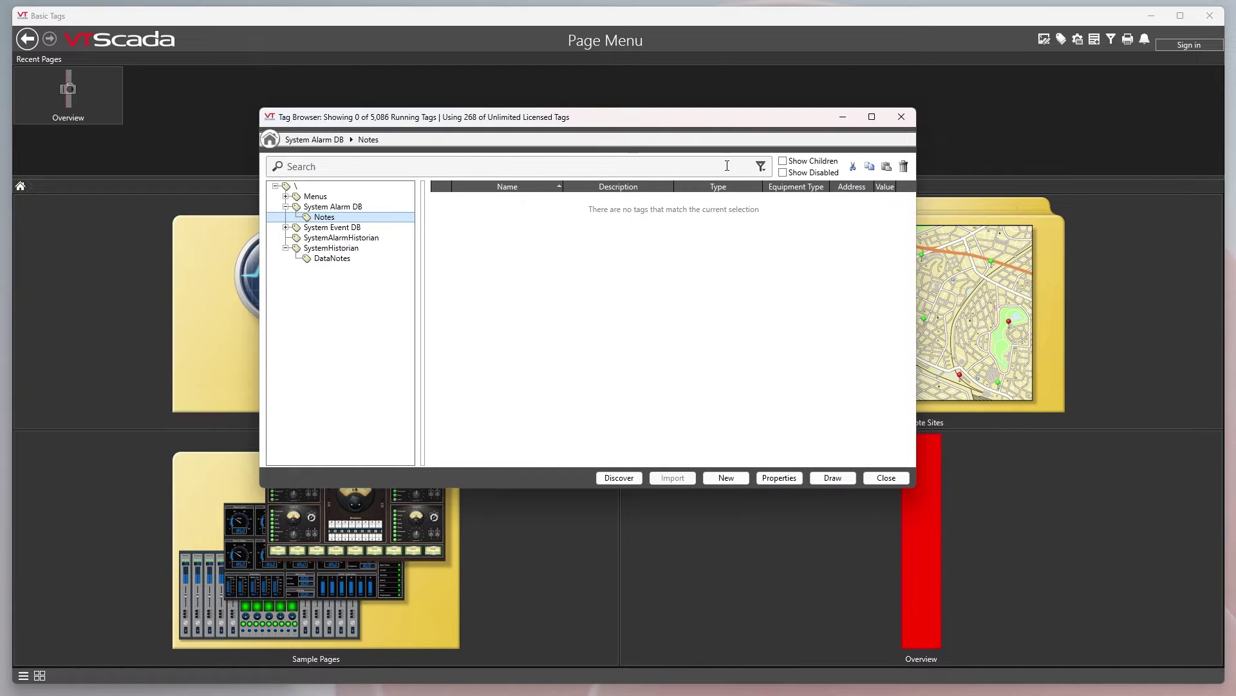
left_click(760, 167)
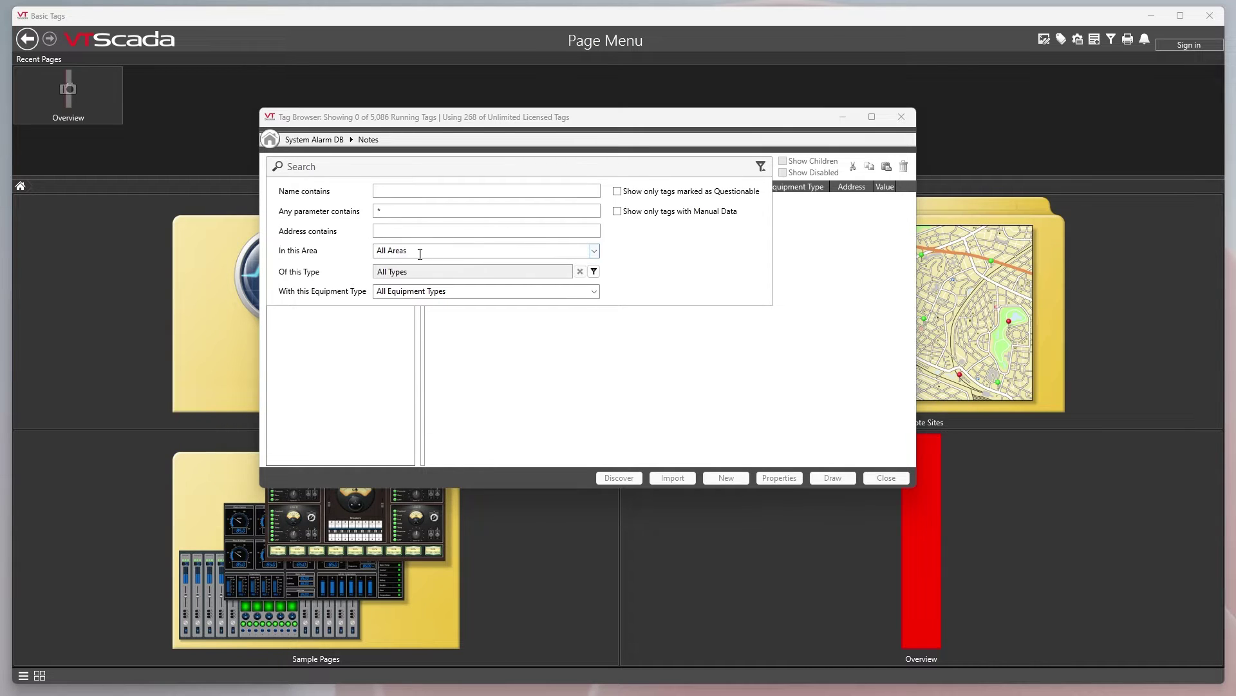
left_click(593, 272)
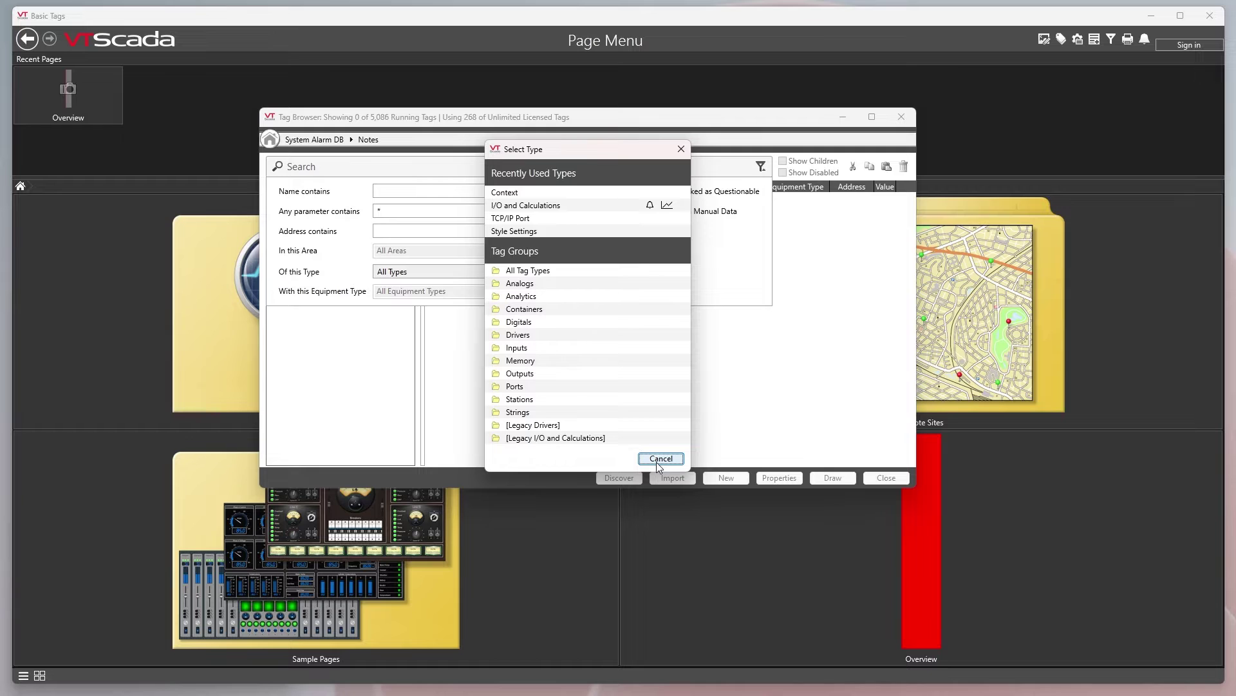
left_click(681, 148)
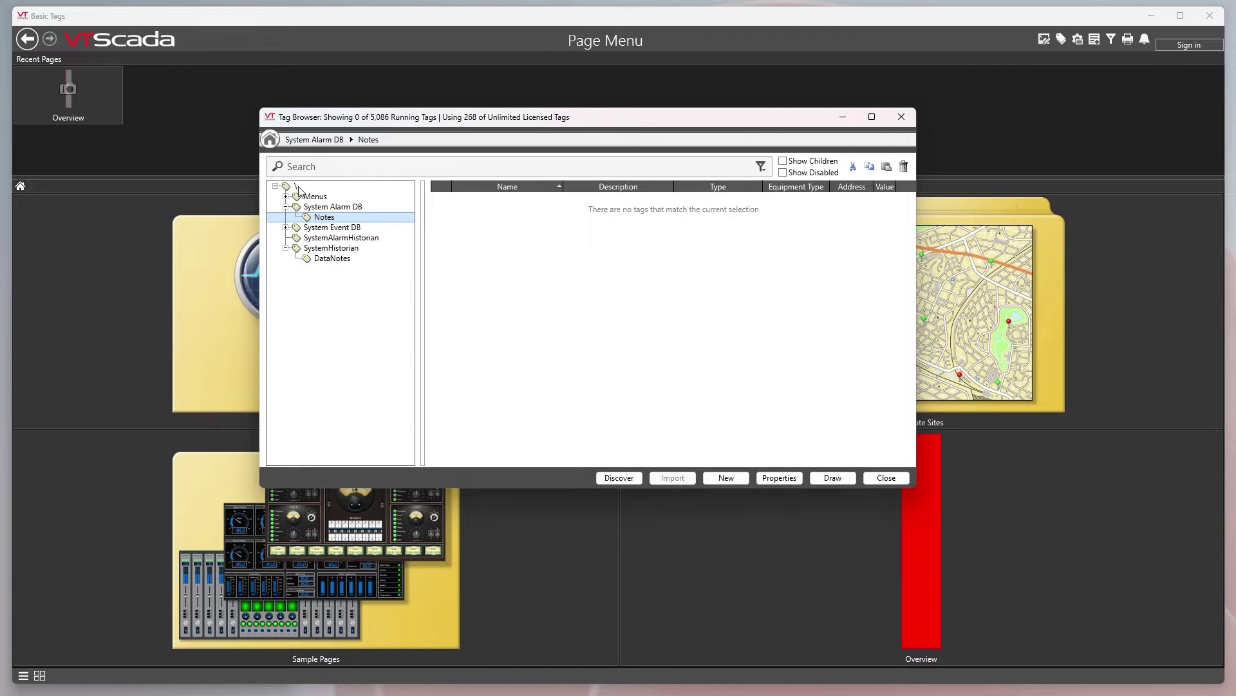
With Show Children on, list the Menus tag's Drawing Tools and Page Menu folders, then turn Show Children off.
left_click(286, 189)
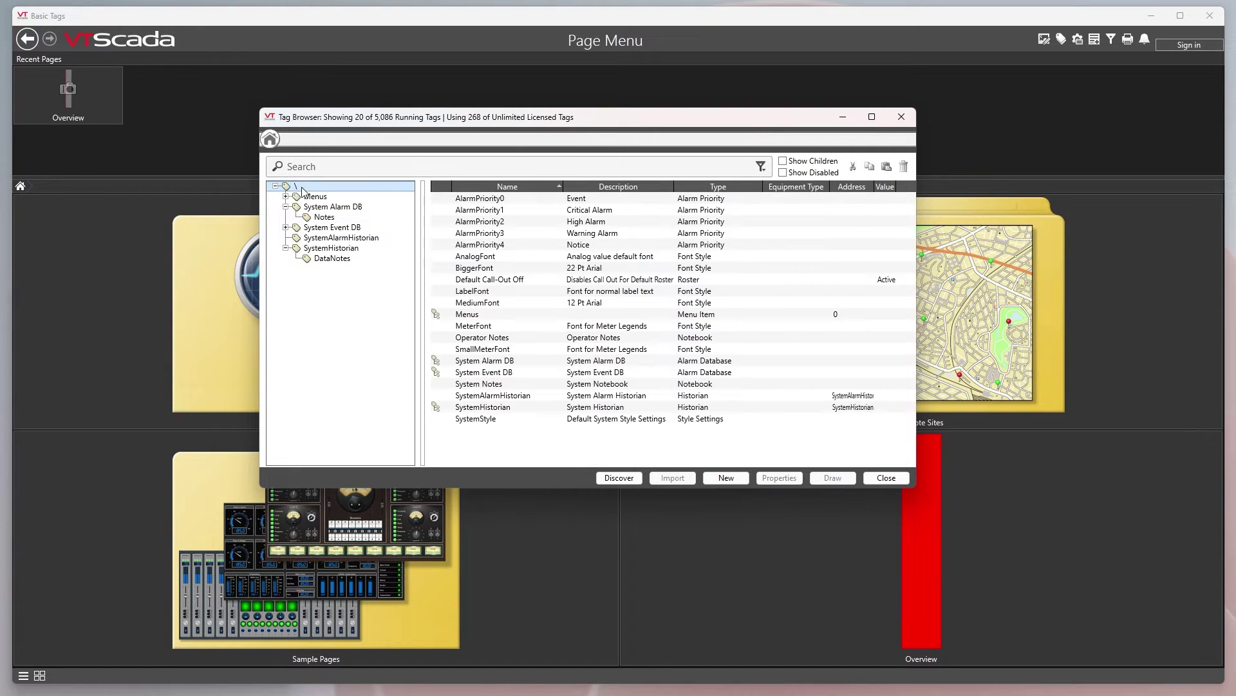
left_click(783, 162)
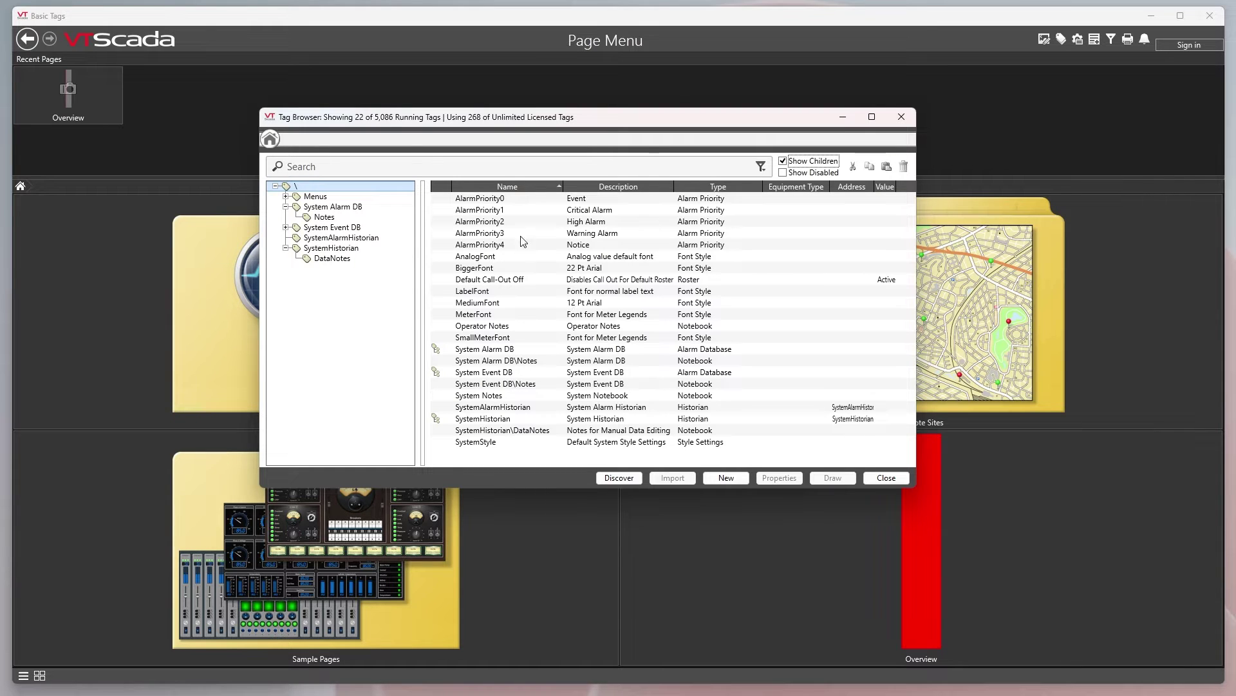
left_click(313, 198)
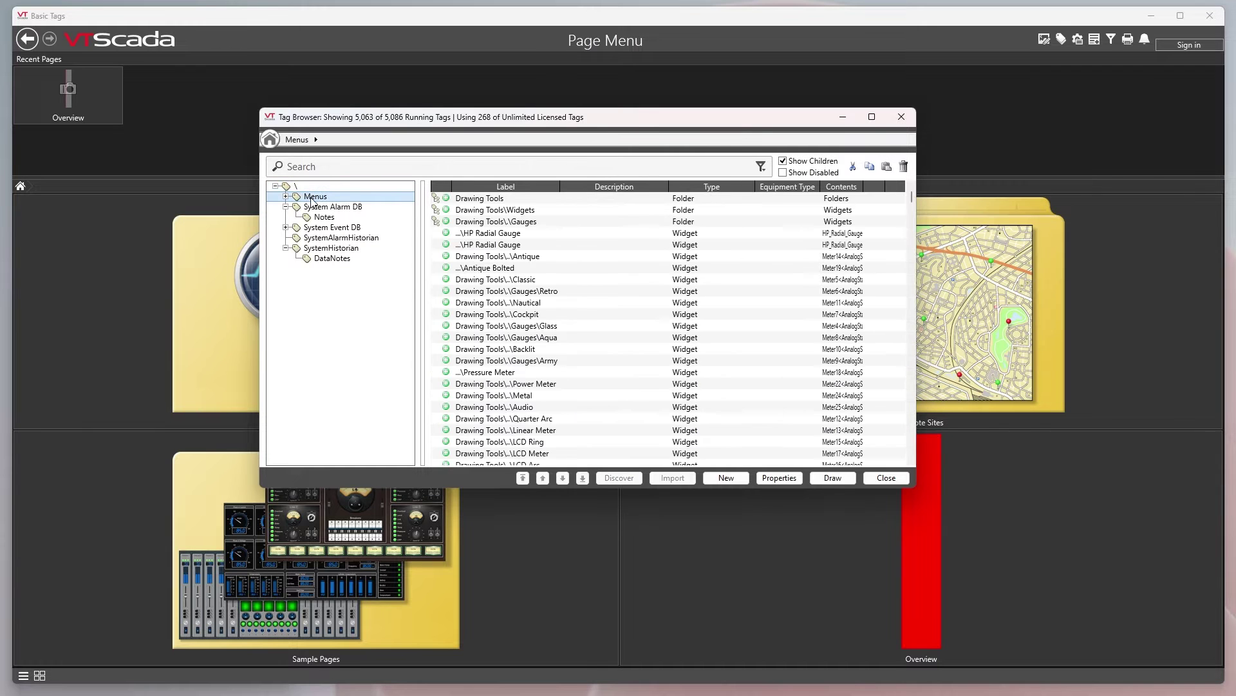
scroll(519, 274, "down", 10)
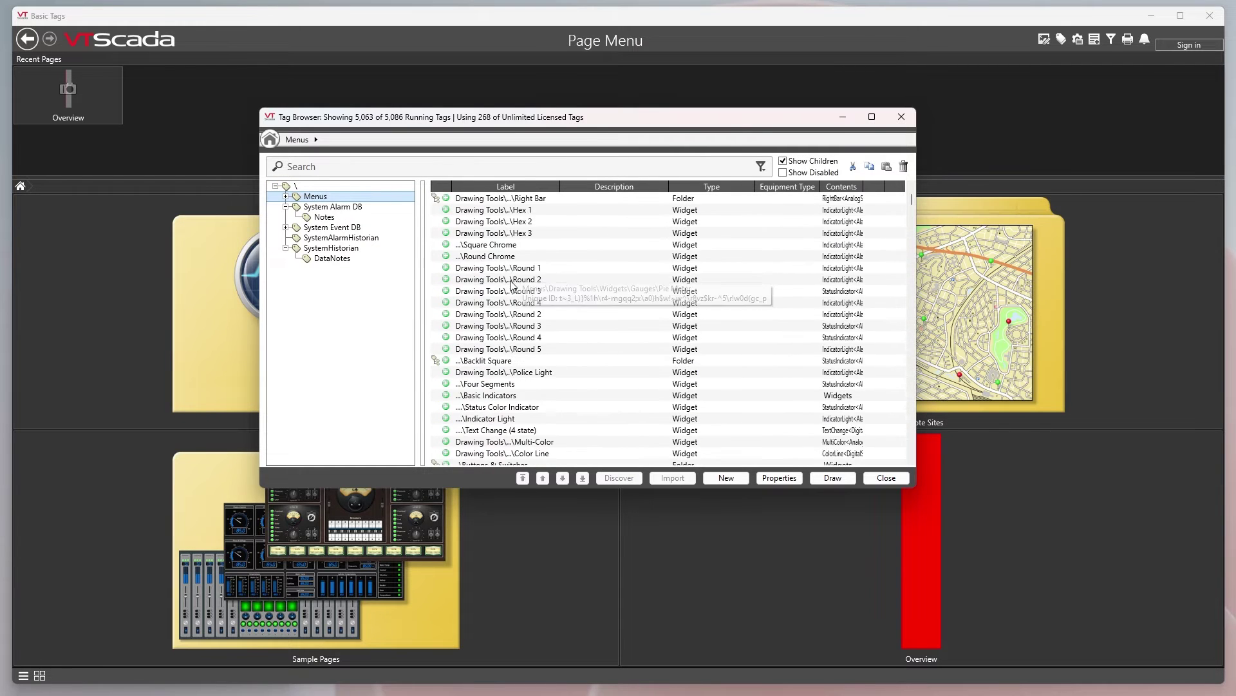
scroll(509, 288, "up", 10)
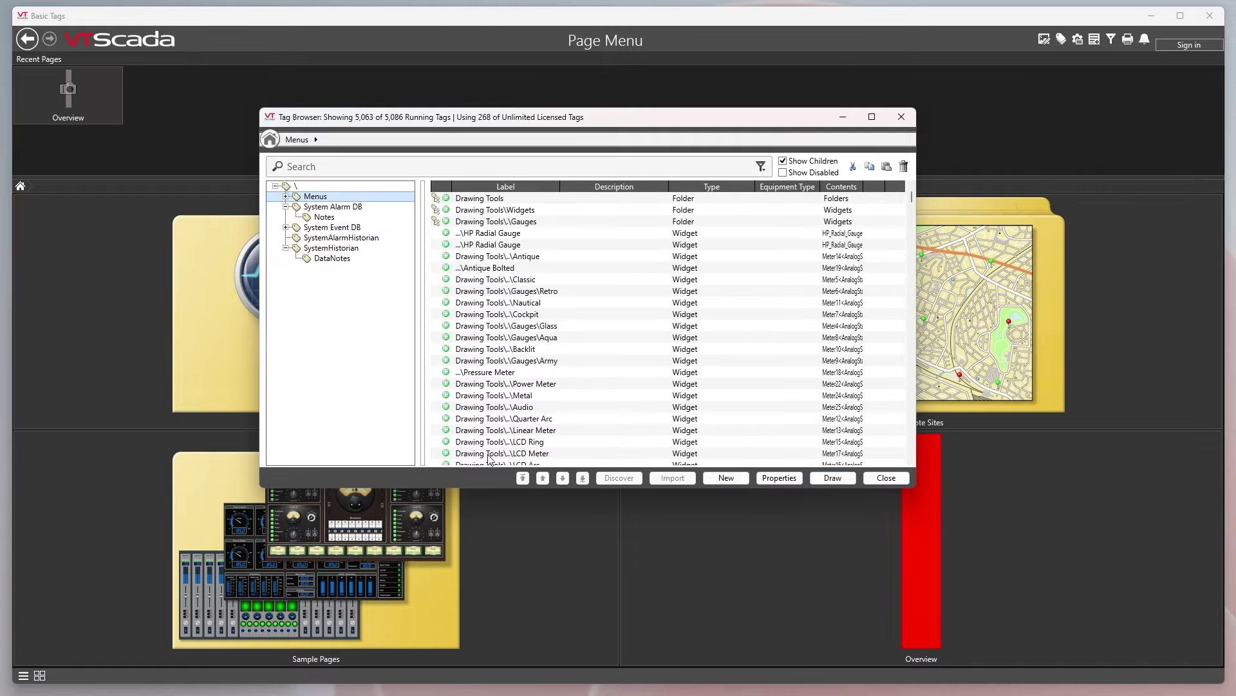
left_click(783, 161)
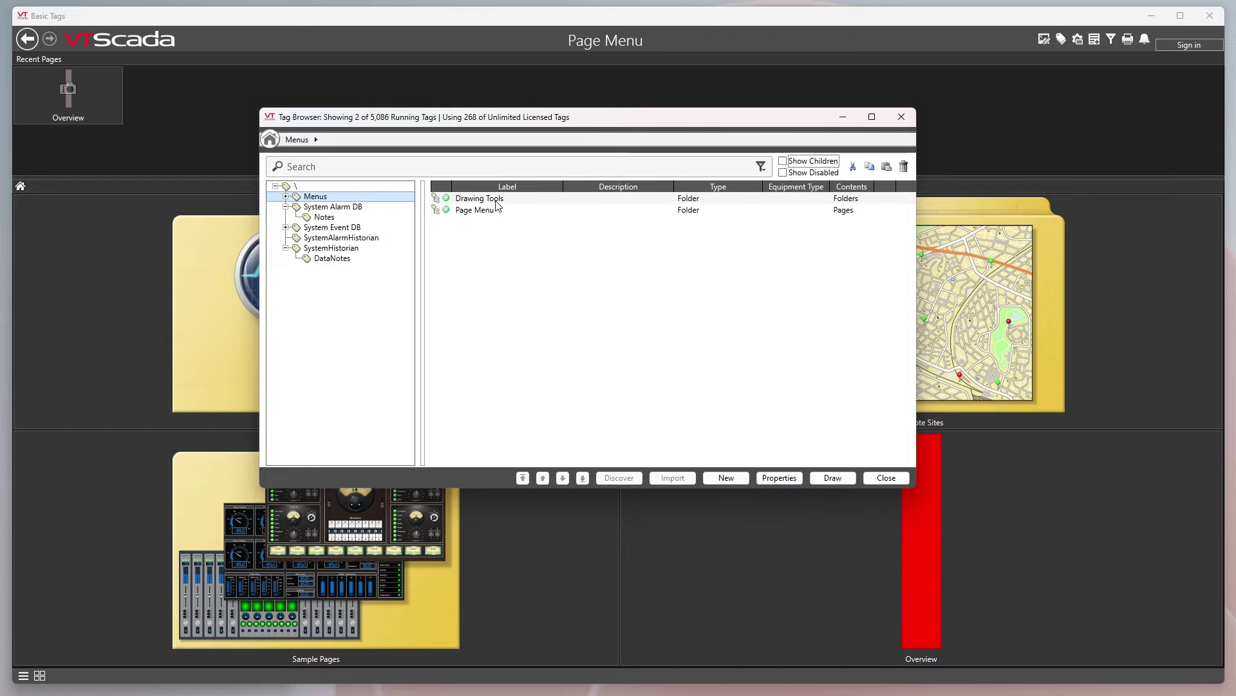
Open the Page Menu folder and move Sample Pages above Remote Sites and back again.
double_click(461, 212)
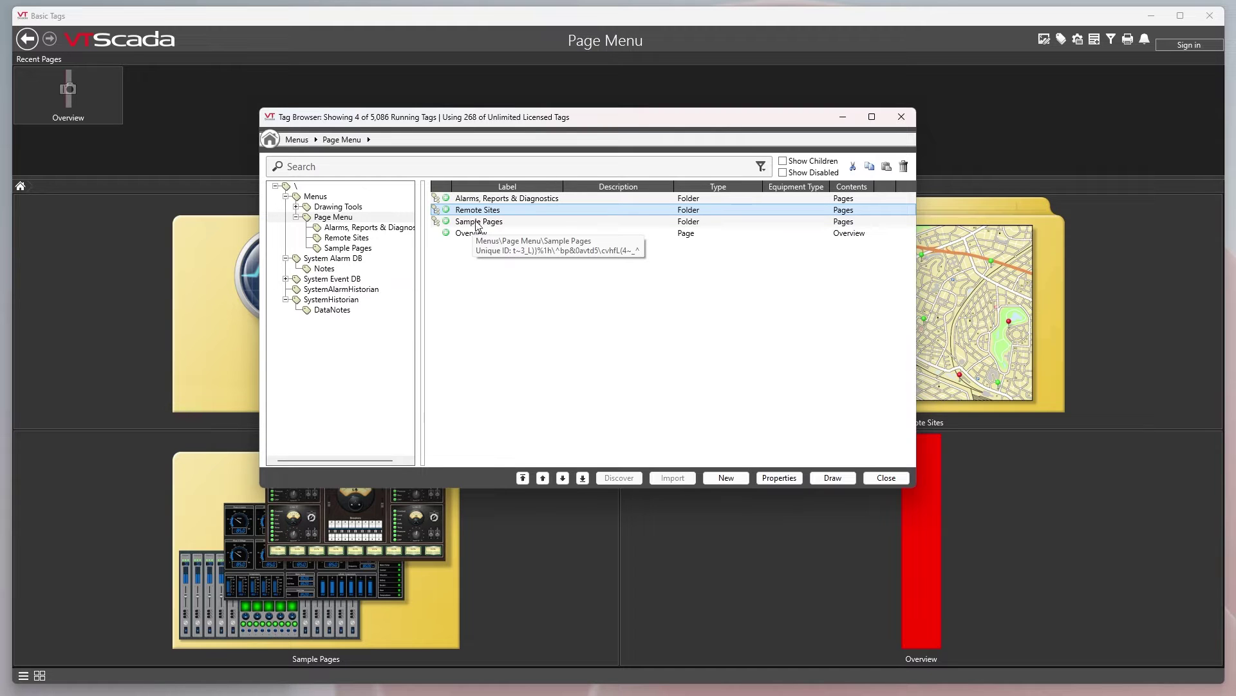
left_click(476, 222)
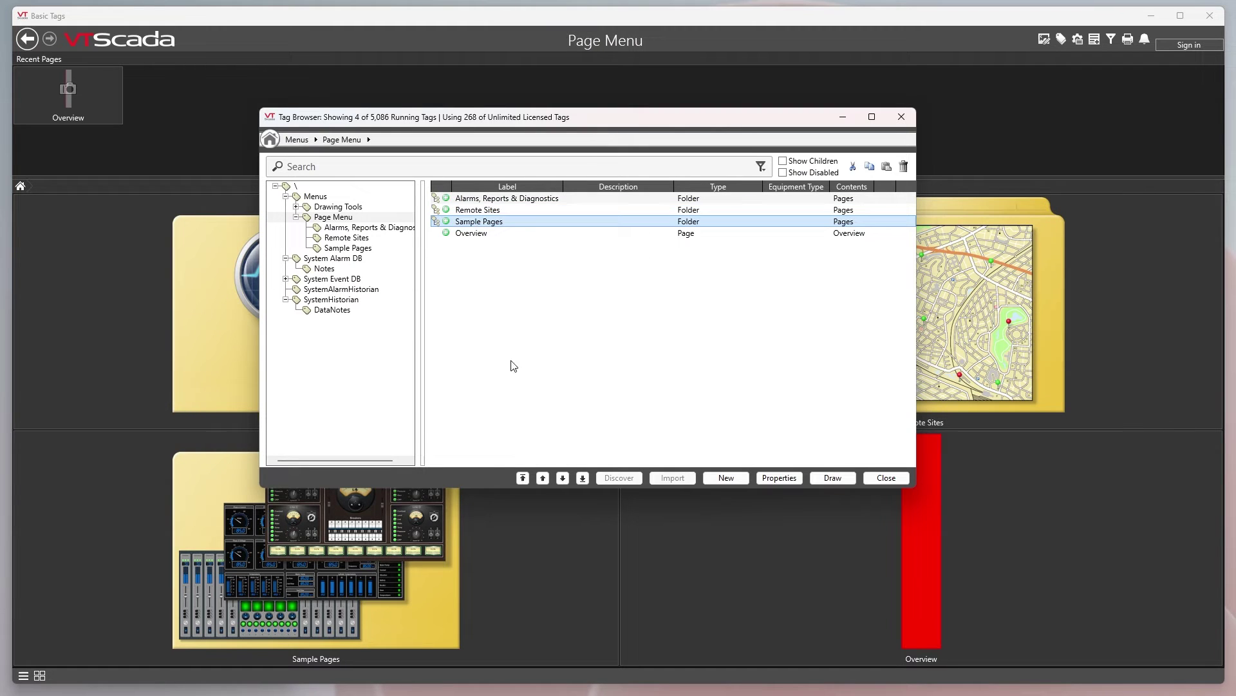
left_click(543, 477)
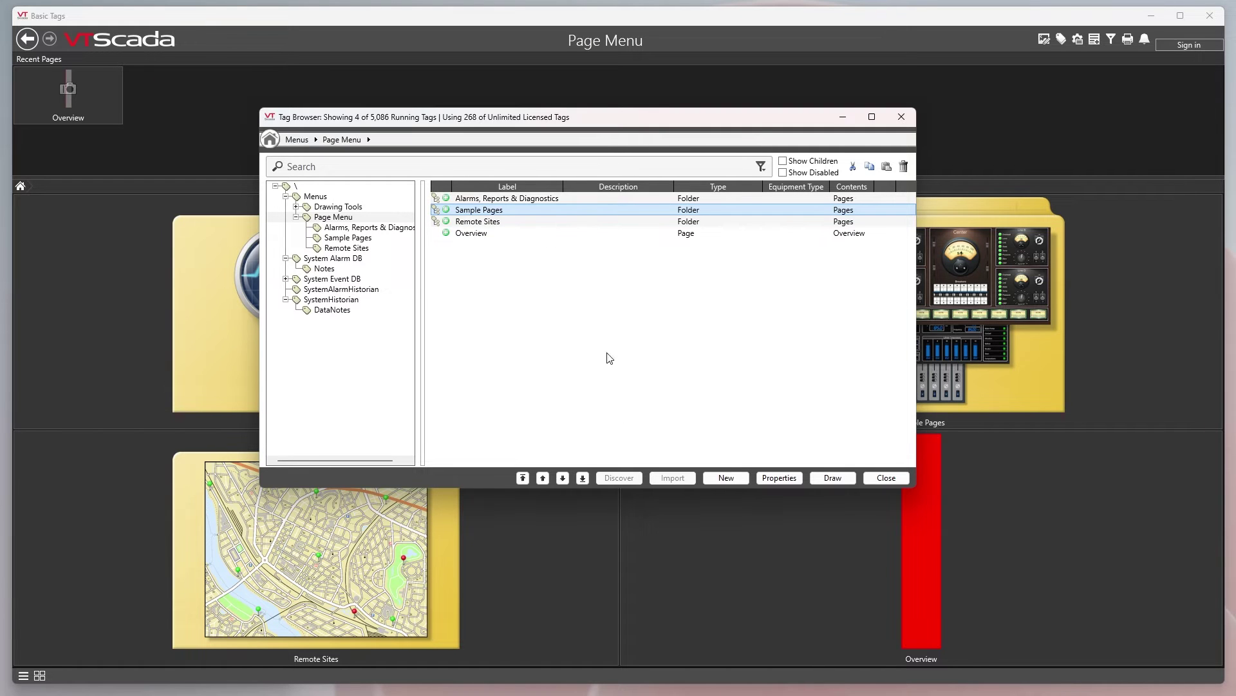
left_click(563, 478)
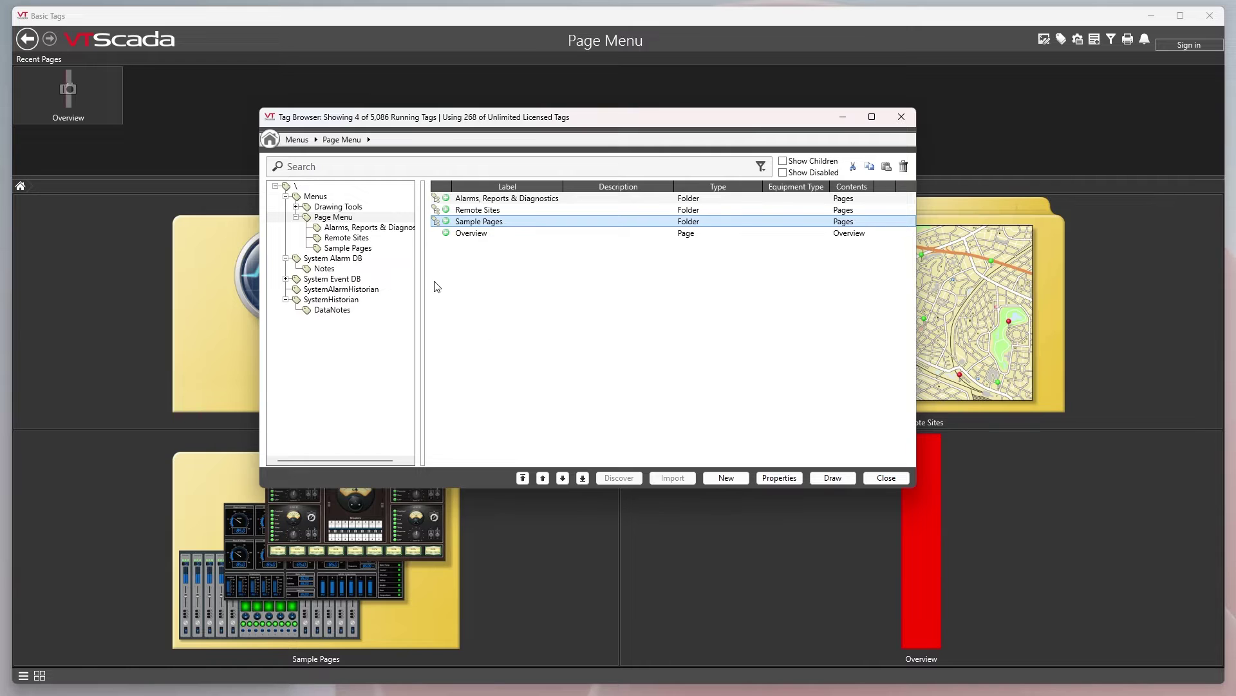
Start and cancel a new page menu item, then preview the page menu's entries.
left_click(735, 477)
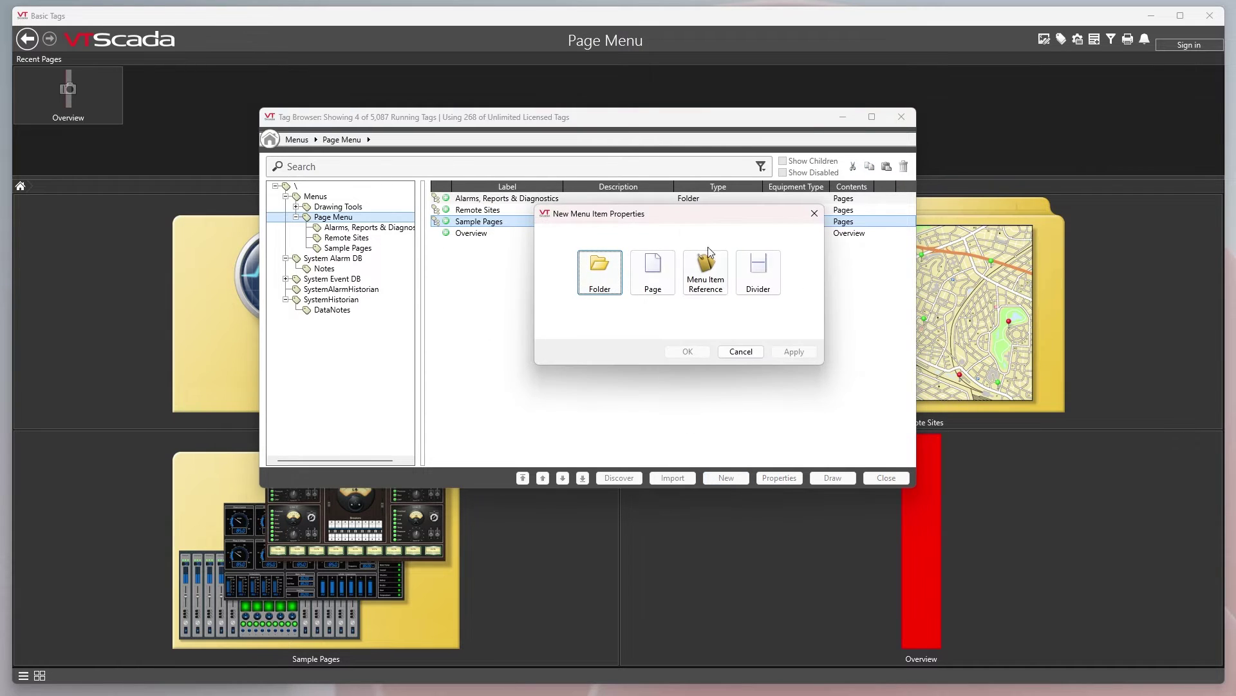
left_click(741, 352)
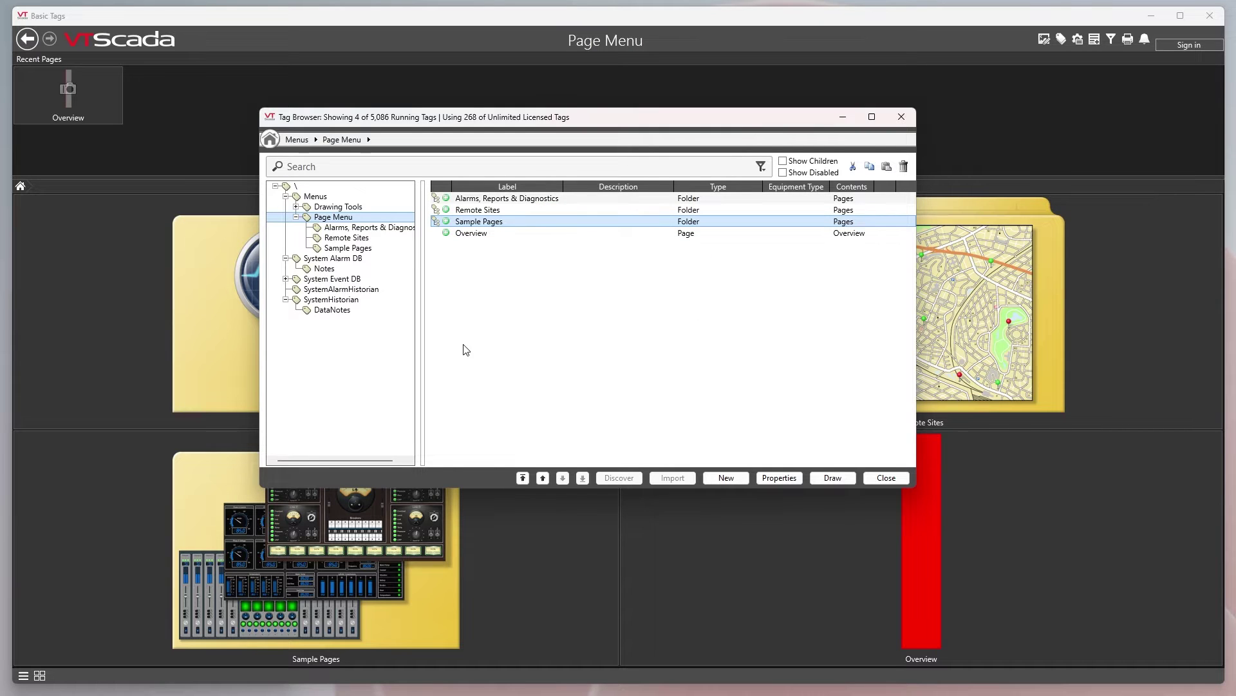
left_click(23, 677)
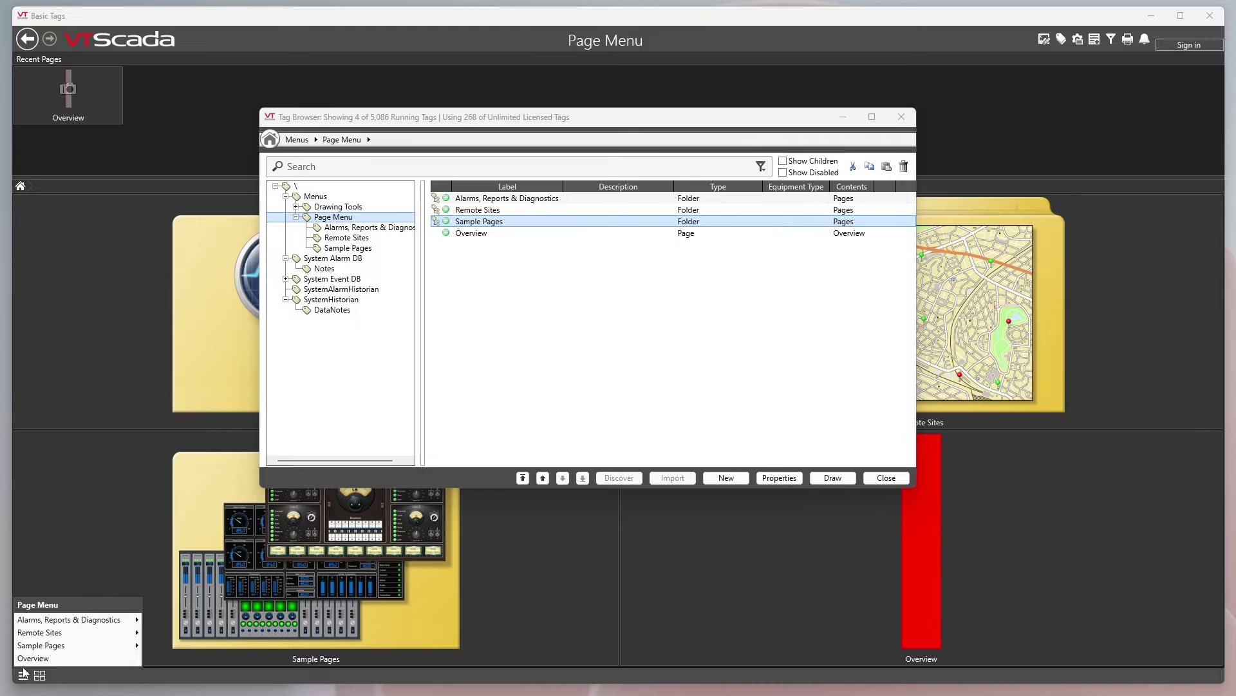
mouse_move(39, 620)
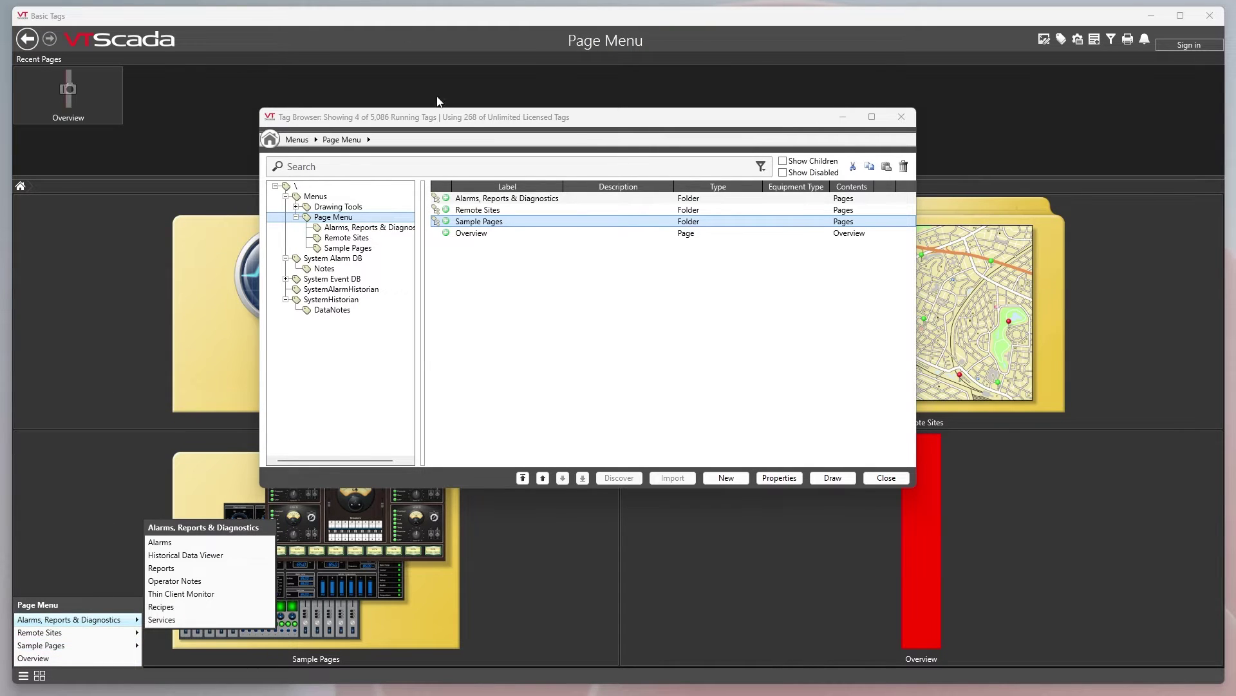
left_click(477, 132)
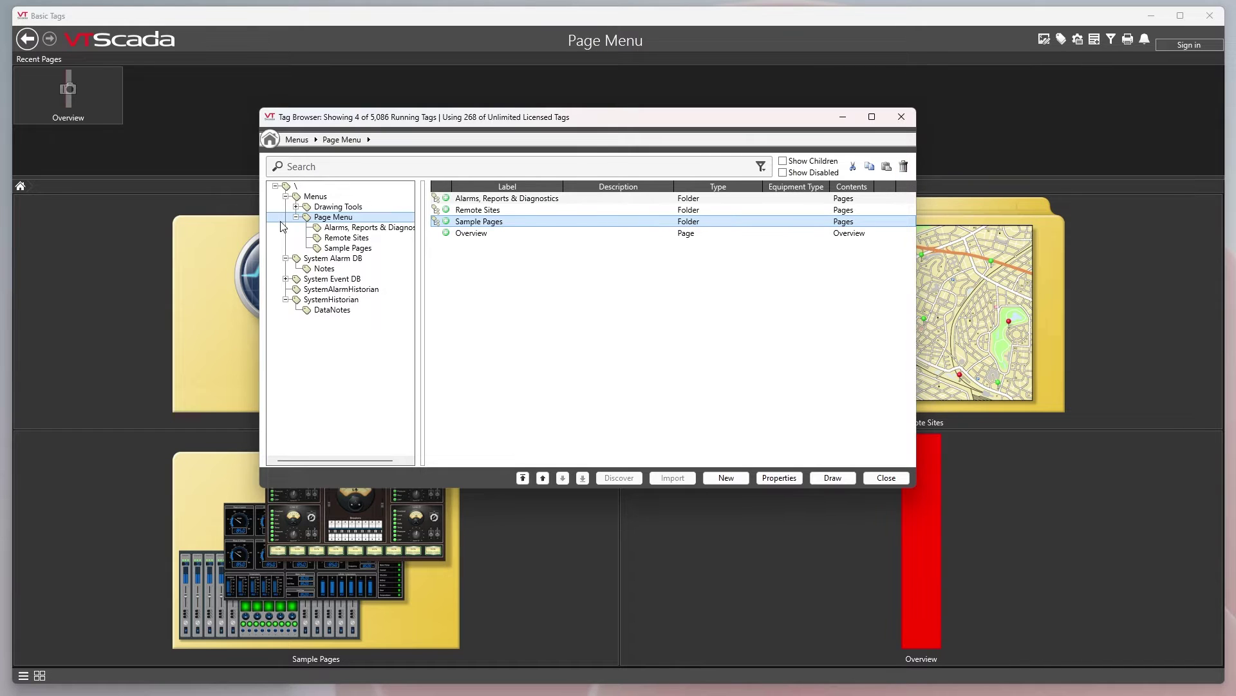
Collapse the Page Menu, SystemHistorian, Menus and System Alarm DB branches and return to the 20 root tags.
left_click(297, 217)
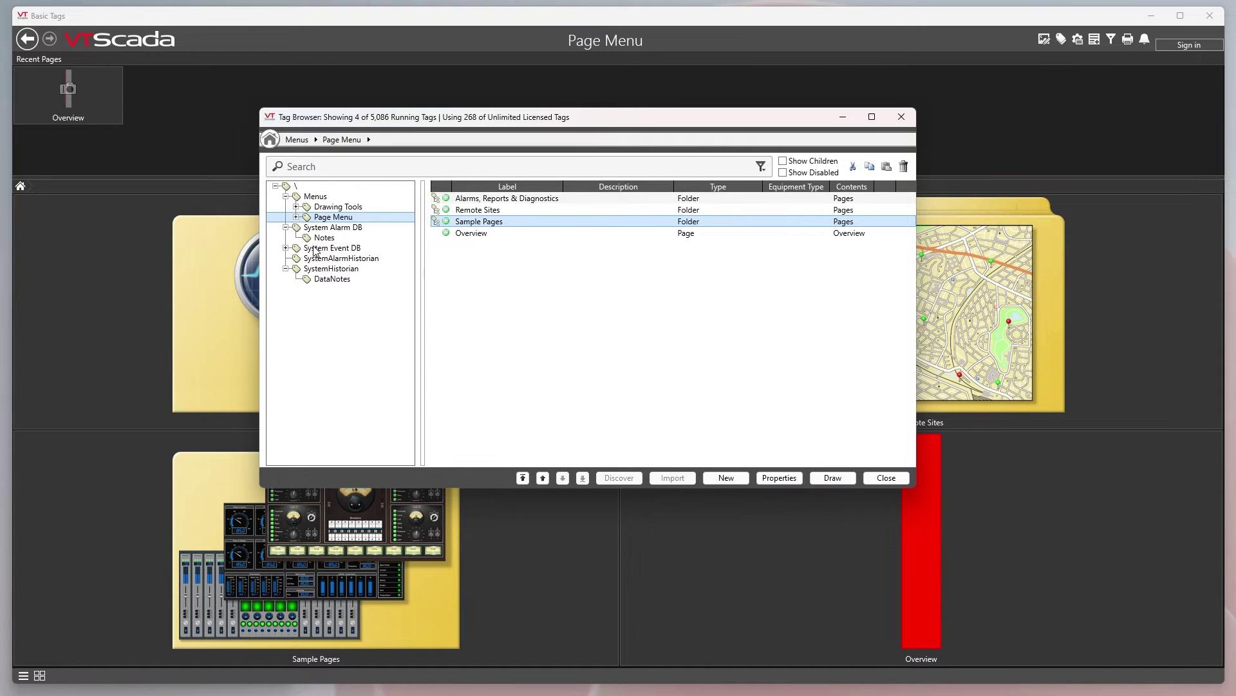
left_click(313, 271)
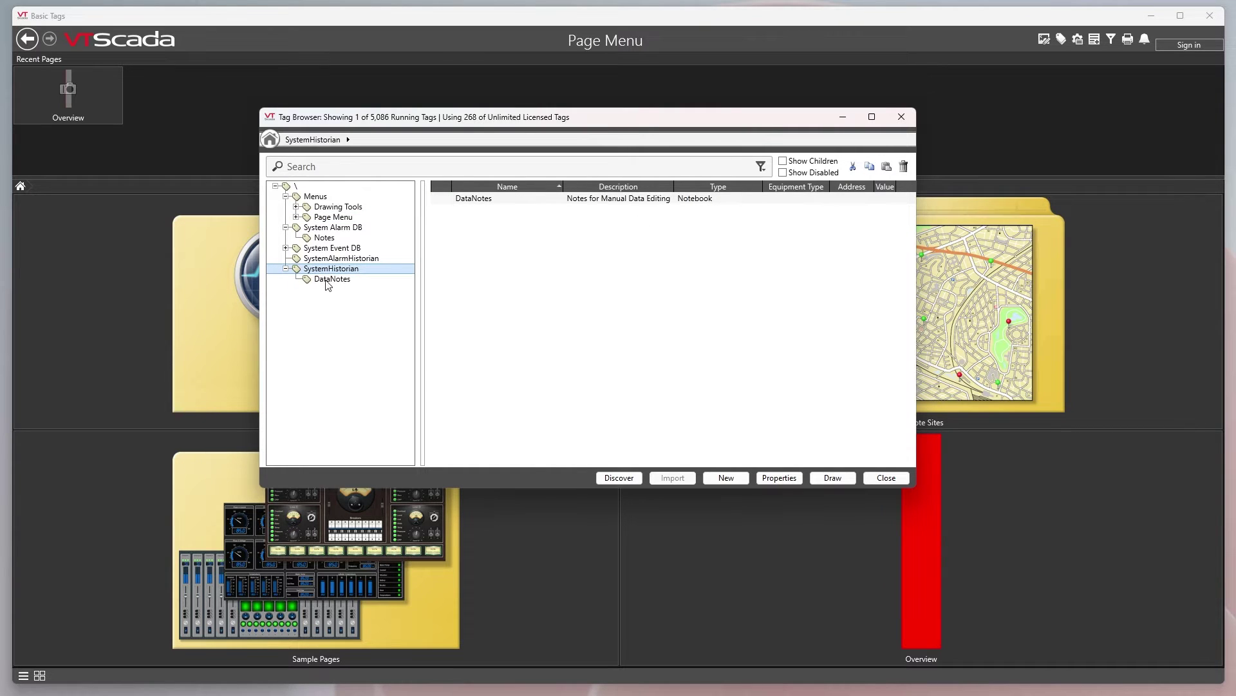
left_click(286, 269)
left_click(286, 197)
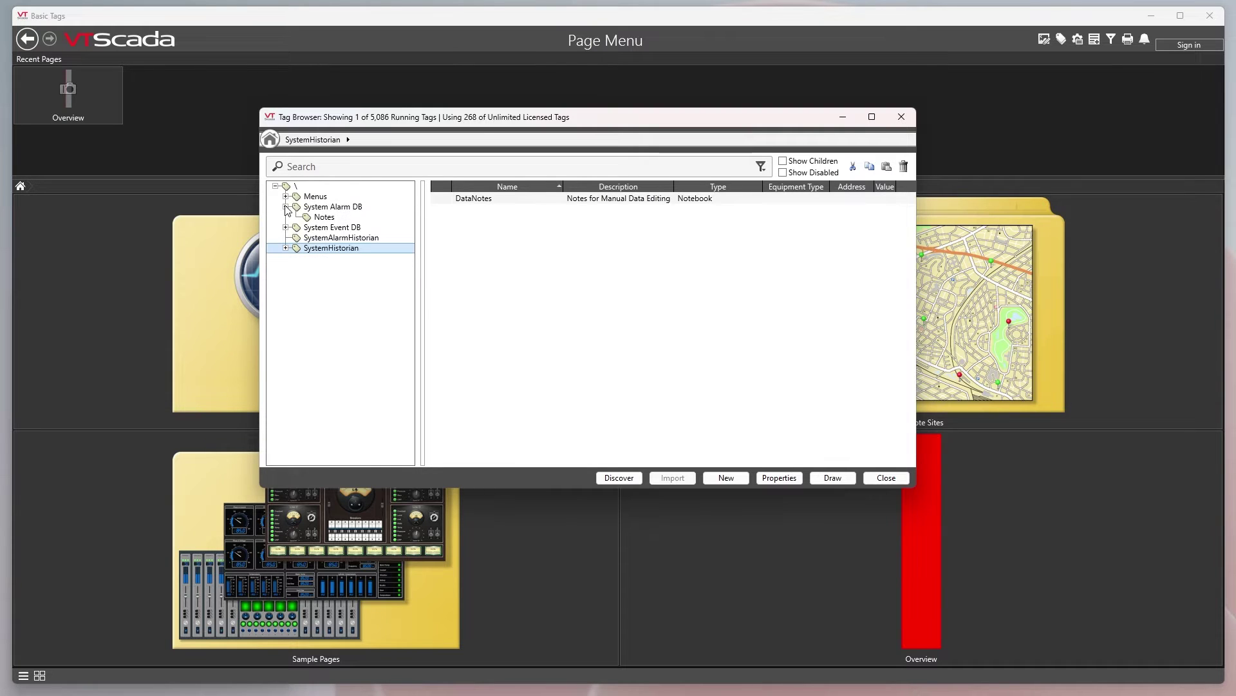
left_click(285, 207)
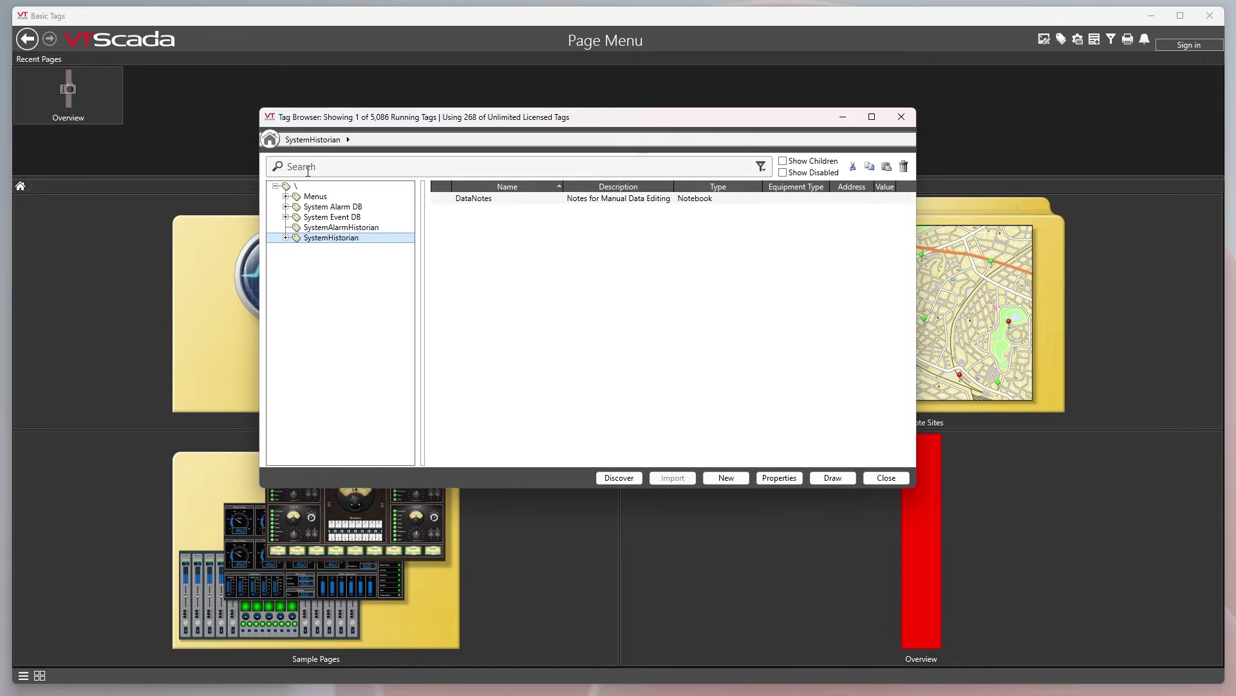
left_click(295, 186)
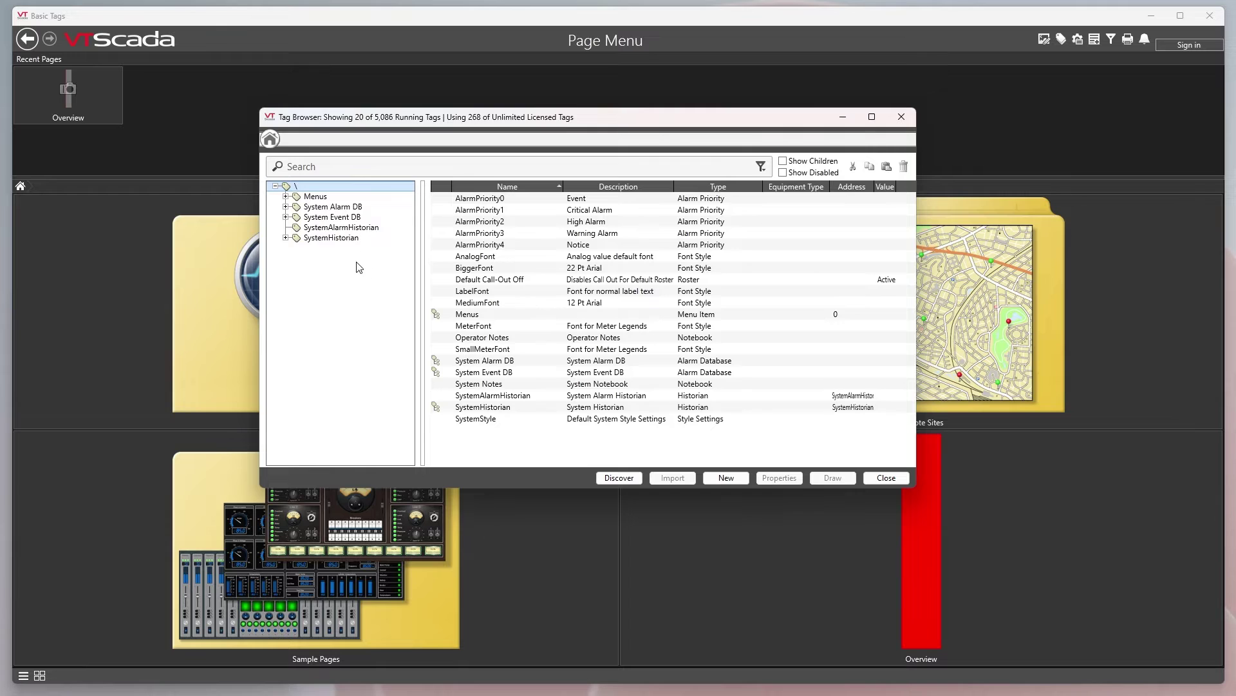
Start a new tag at the root and open the Containers group of tag types.
left_click(723, 478)
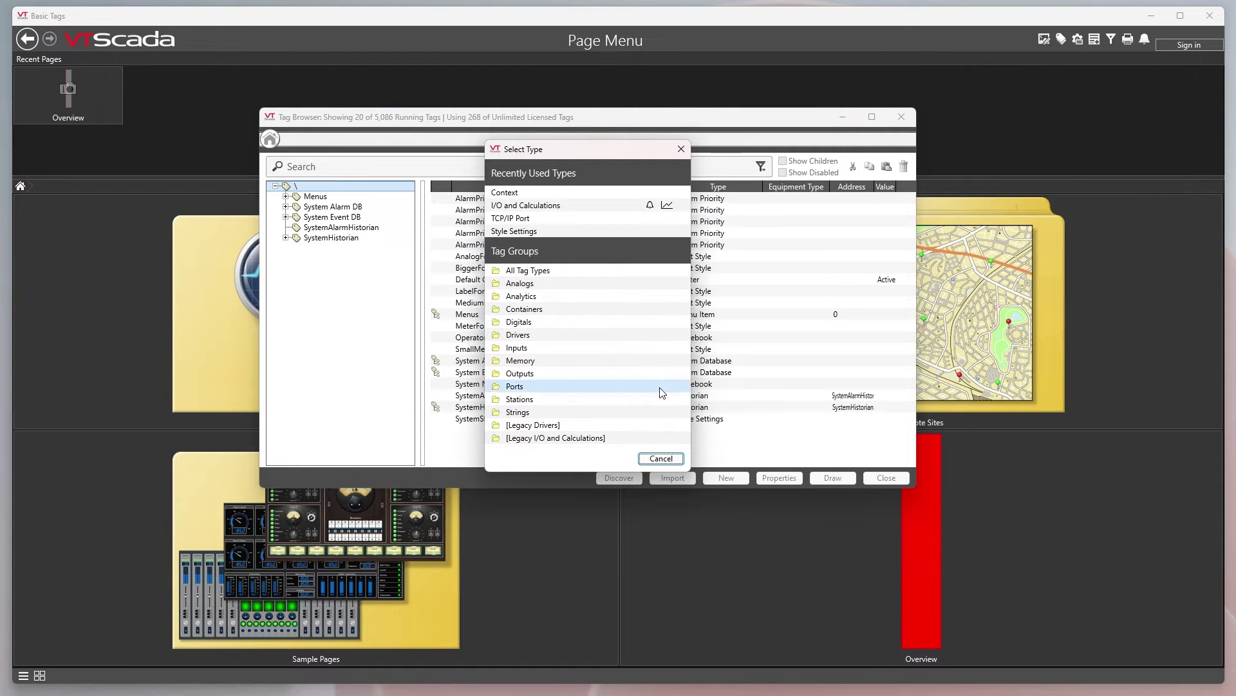
scroll(543, 315, "down", 2)
left_click(543, 316)
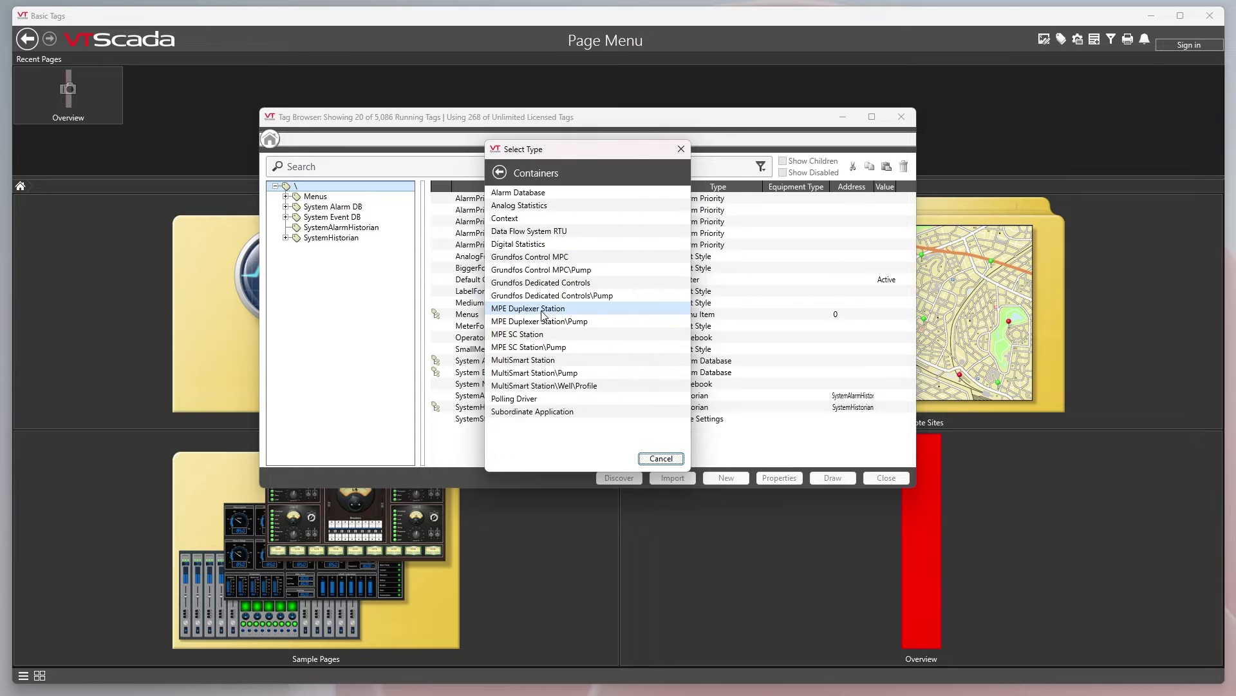
Create Context tag MyTags with description 'My Tags' and area MostTags, checking its Settings and Display tabs.
left_click(517, 219)
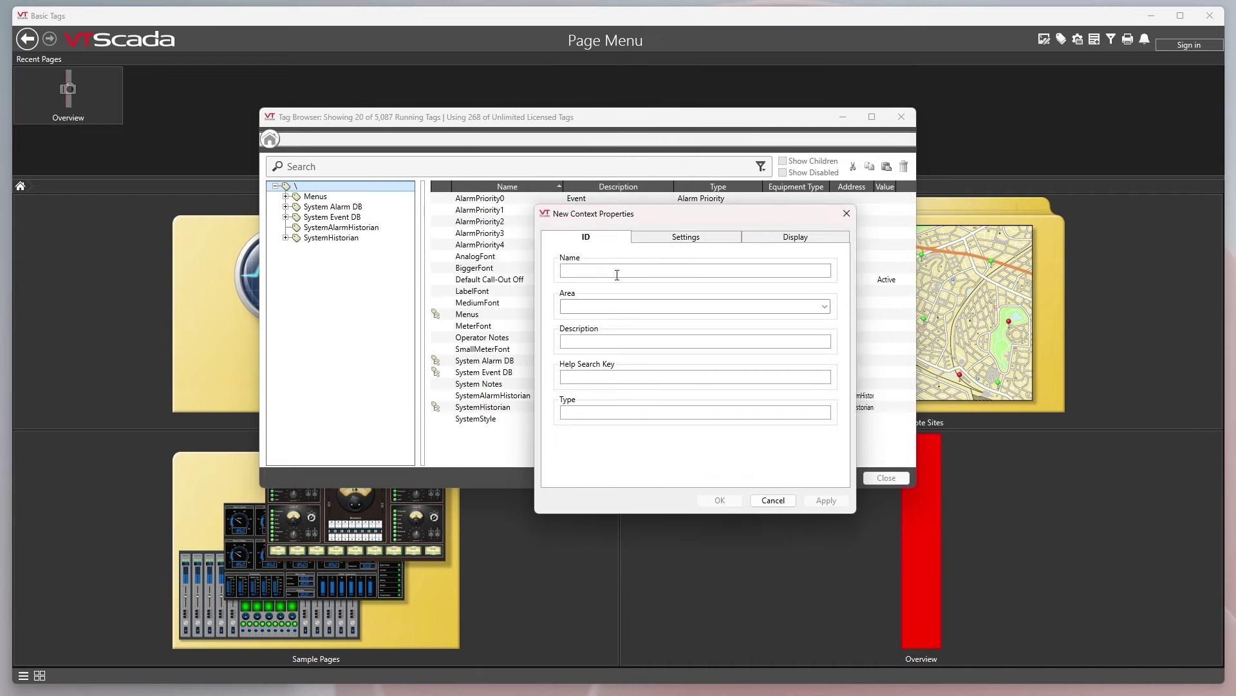
type("MyTasgs")
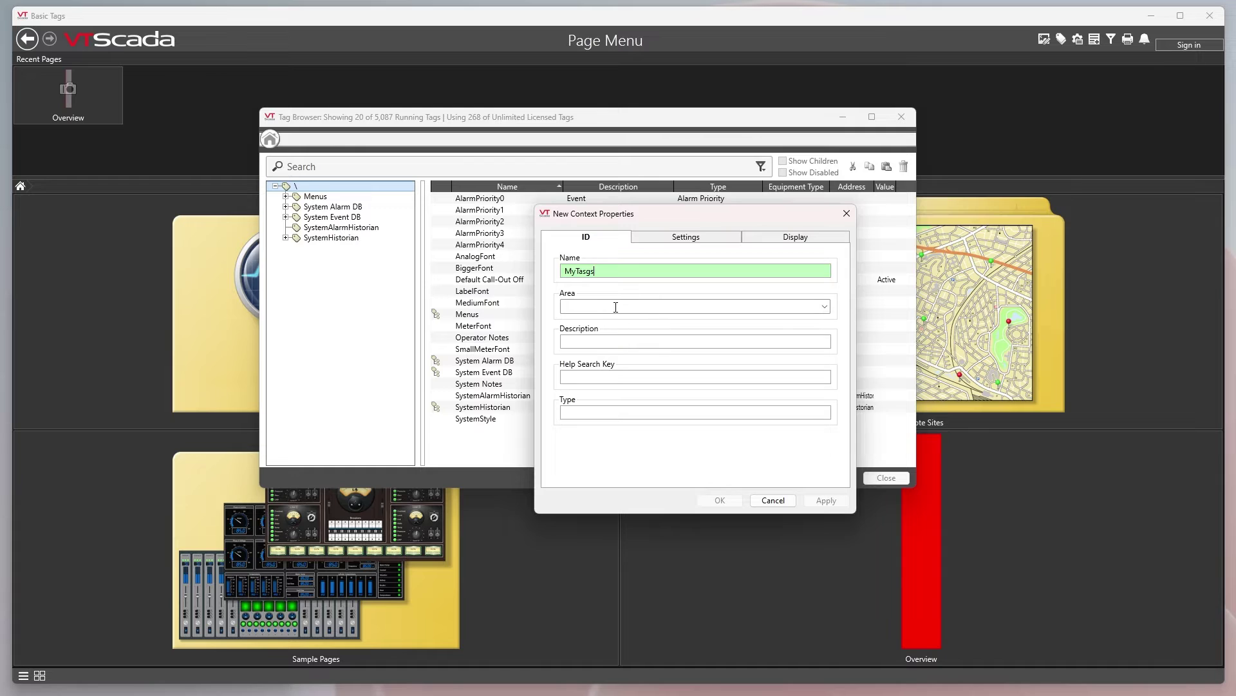
left_click(614, 341)
type("My Tags")
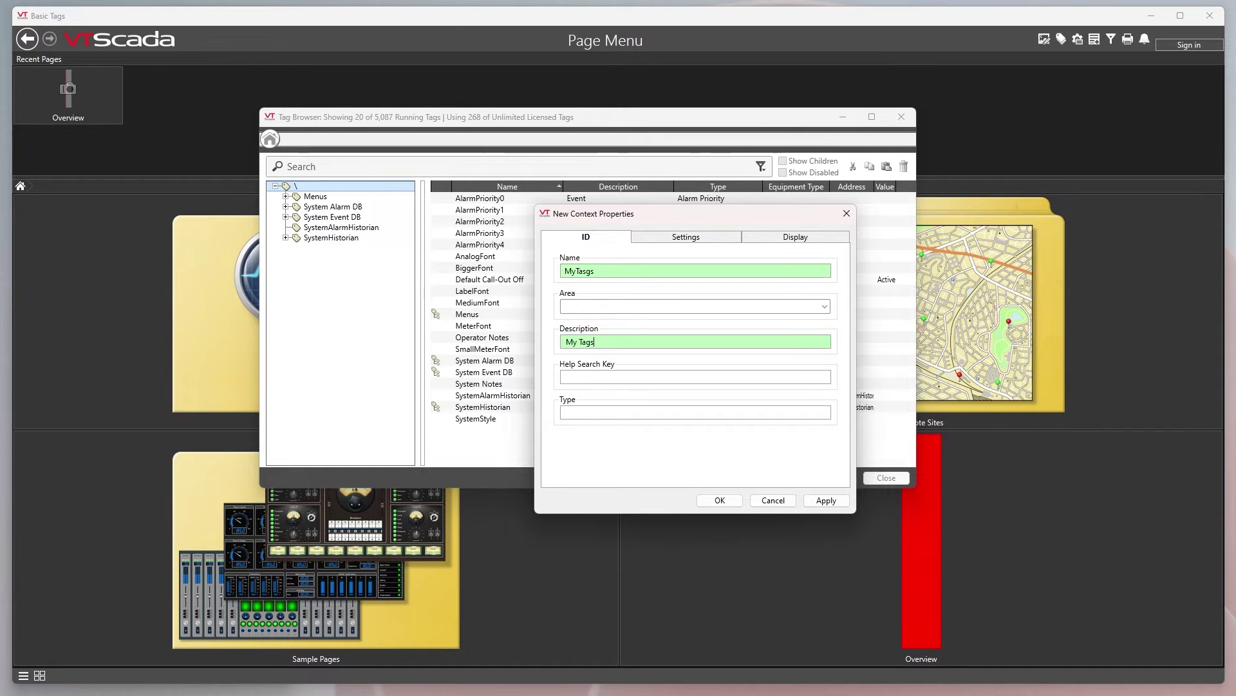
left_click(612, 306)
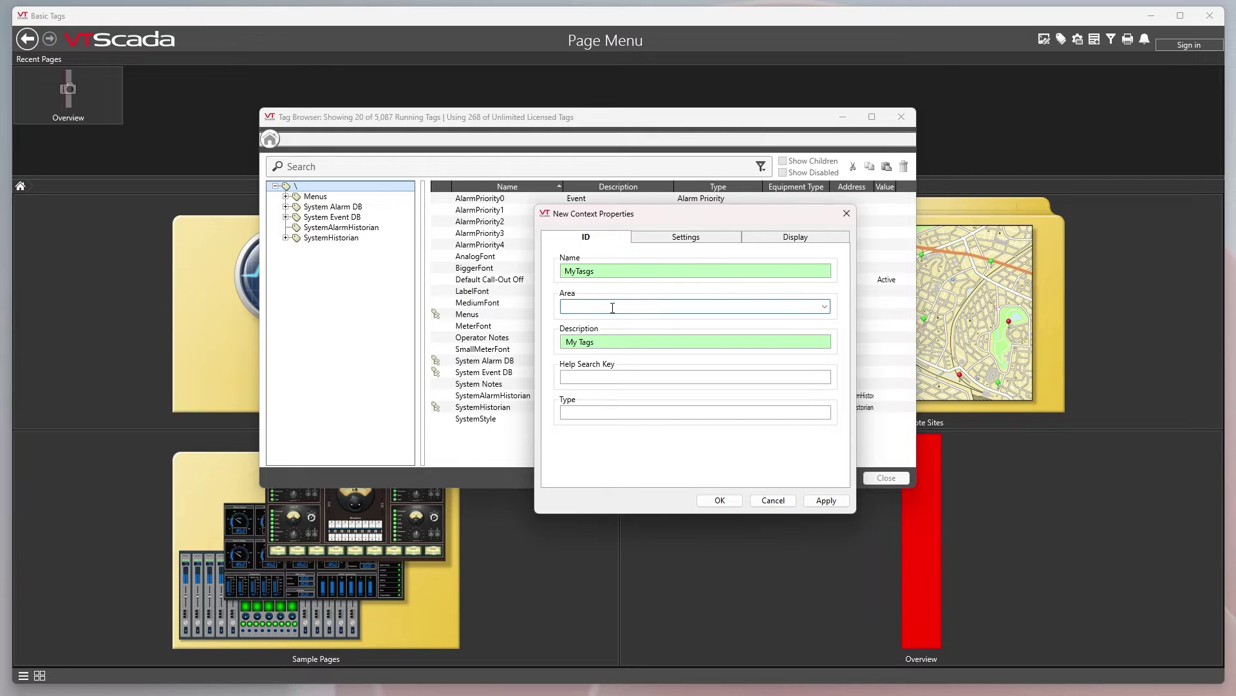
type("MostTags")
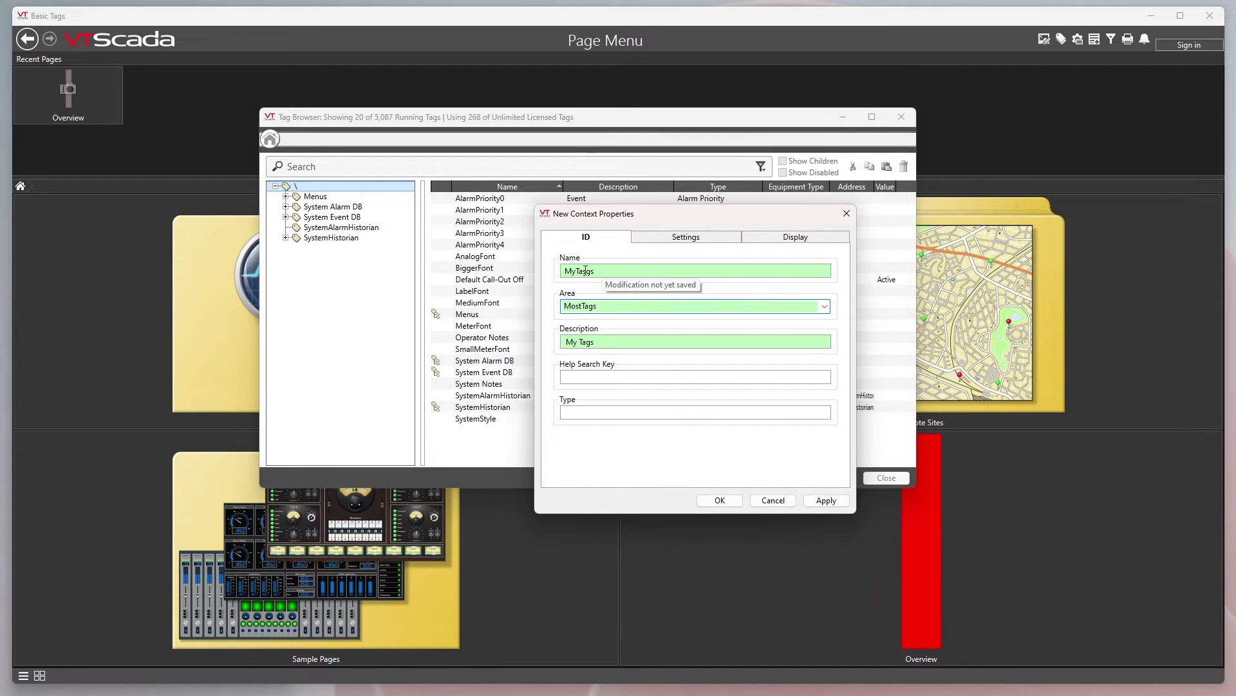
left_click_drag(582, 271, 588, 271)
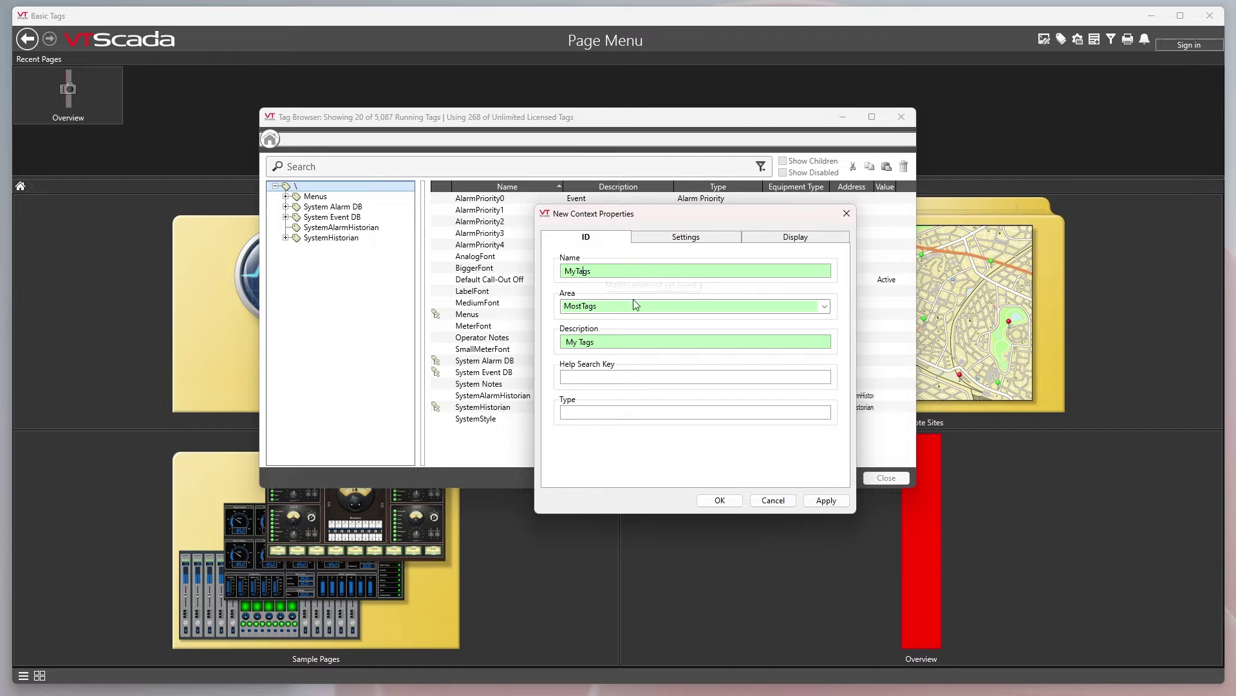
left_click(685, 240)
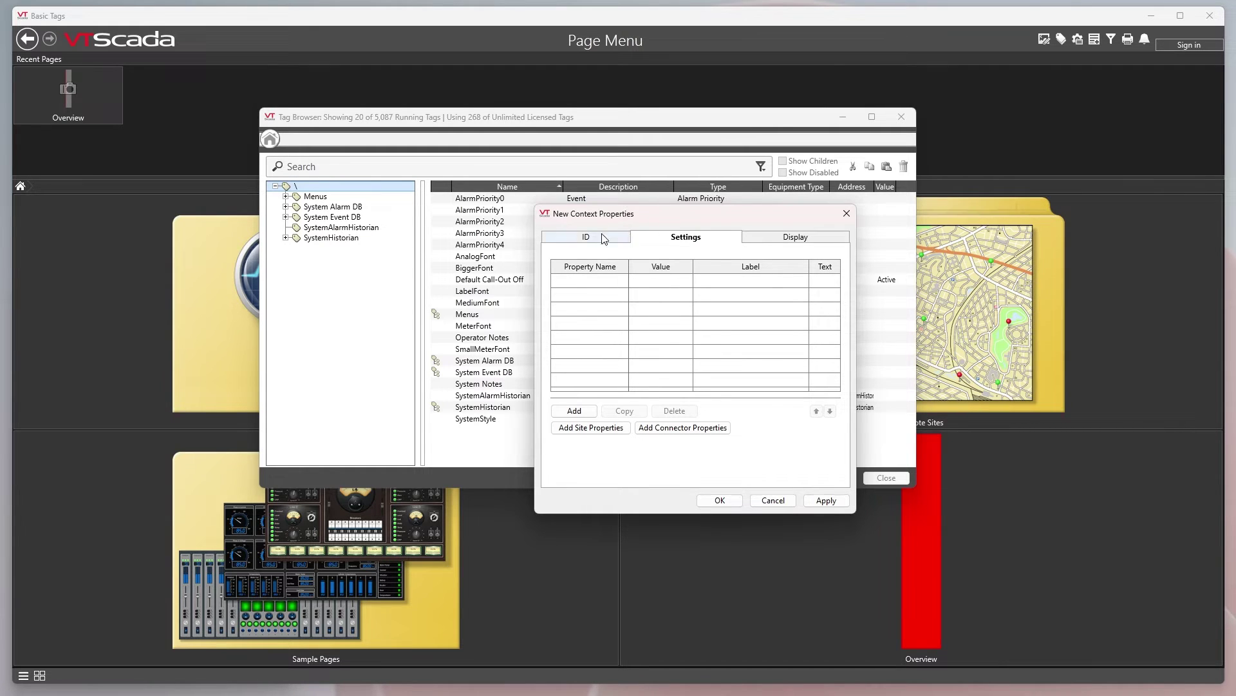
left_click(785, 245)
left_click(719, 501)
Add a new TCP/IP Port child tag under MyTags from the Ports group.
right_click(503, 341)
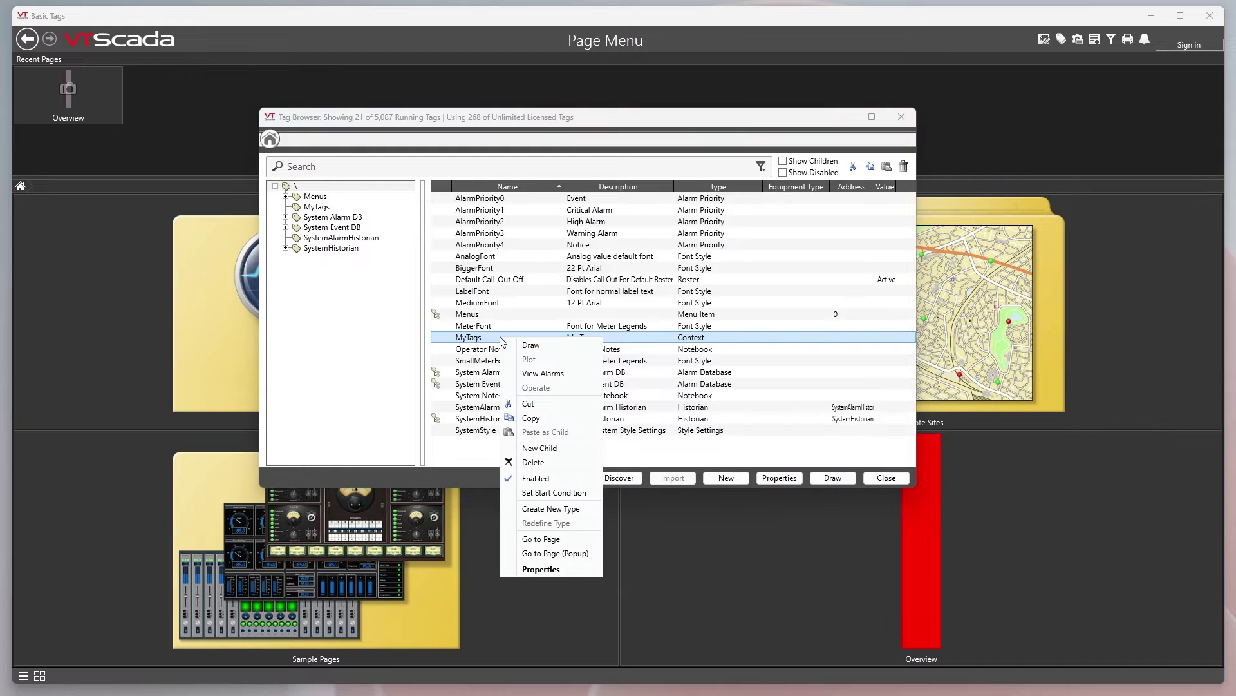
left_click(563, 450)
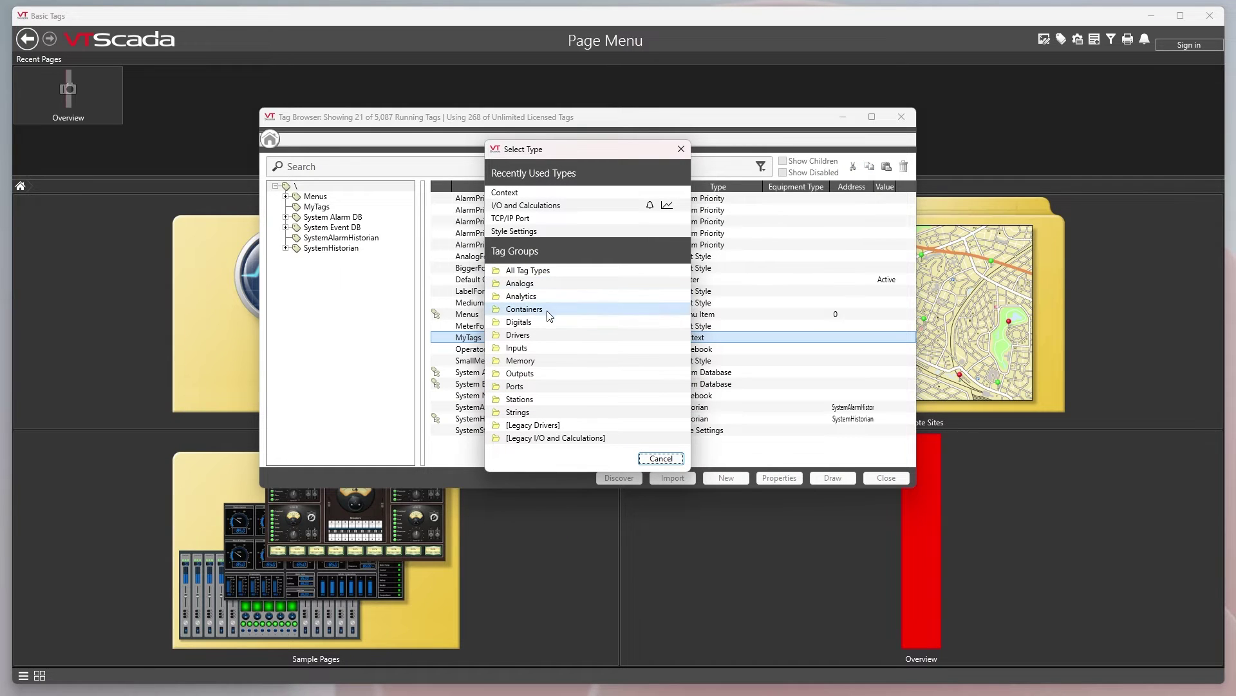
left_click(522, 386)
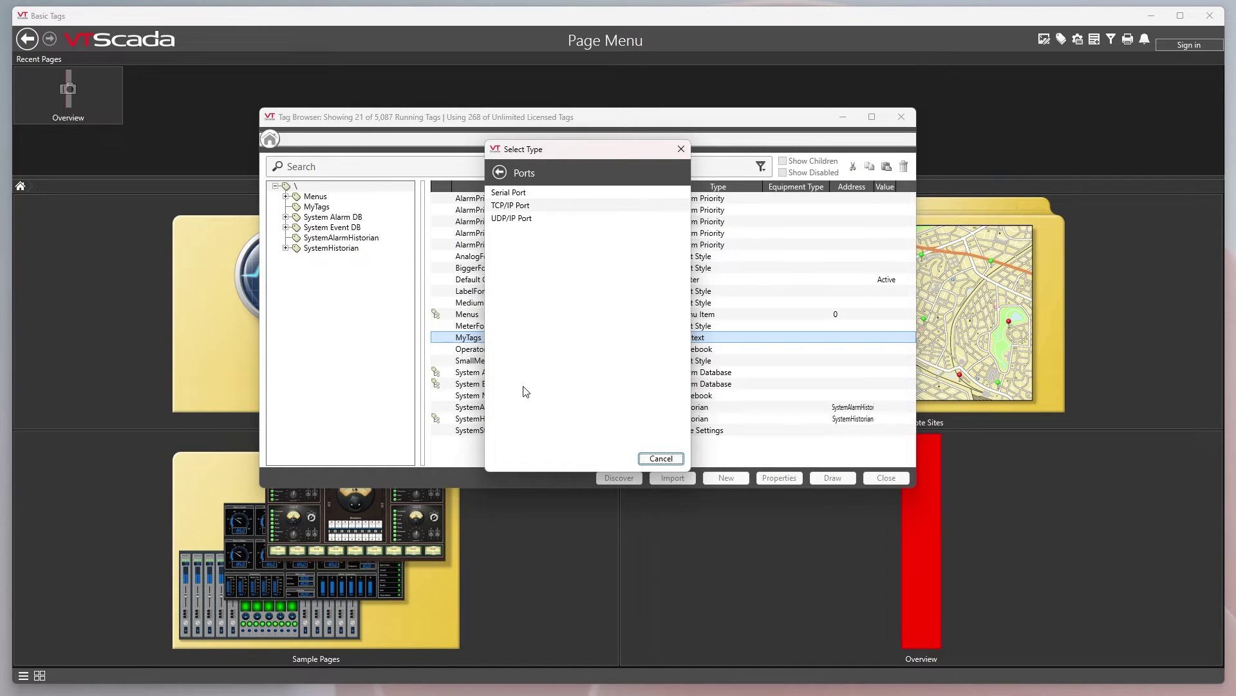
left_click(522, 207)
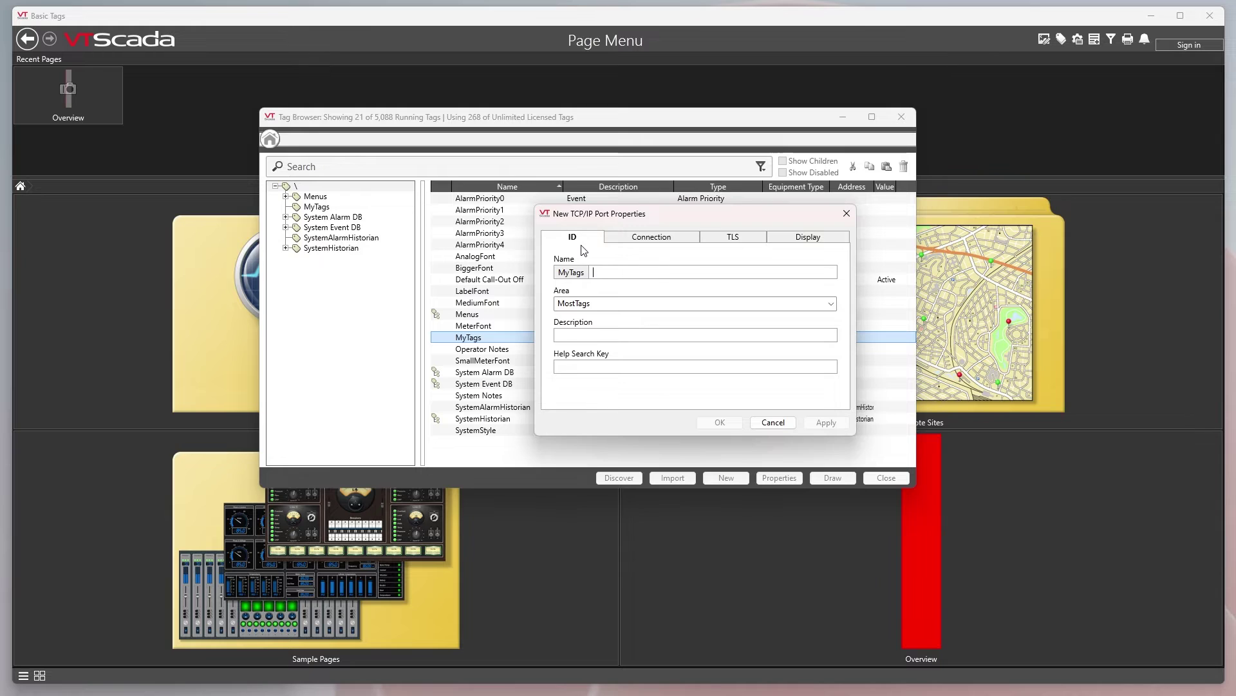
Name the new TCP/IP port tag myConnection and set its address to 127.0.0.1.
left_click(598, 272)
type("my")
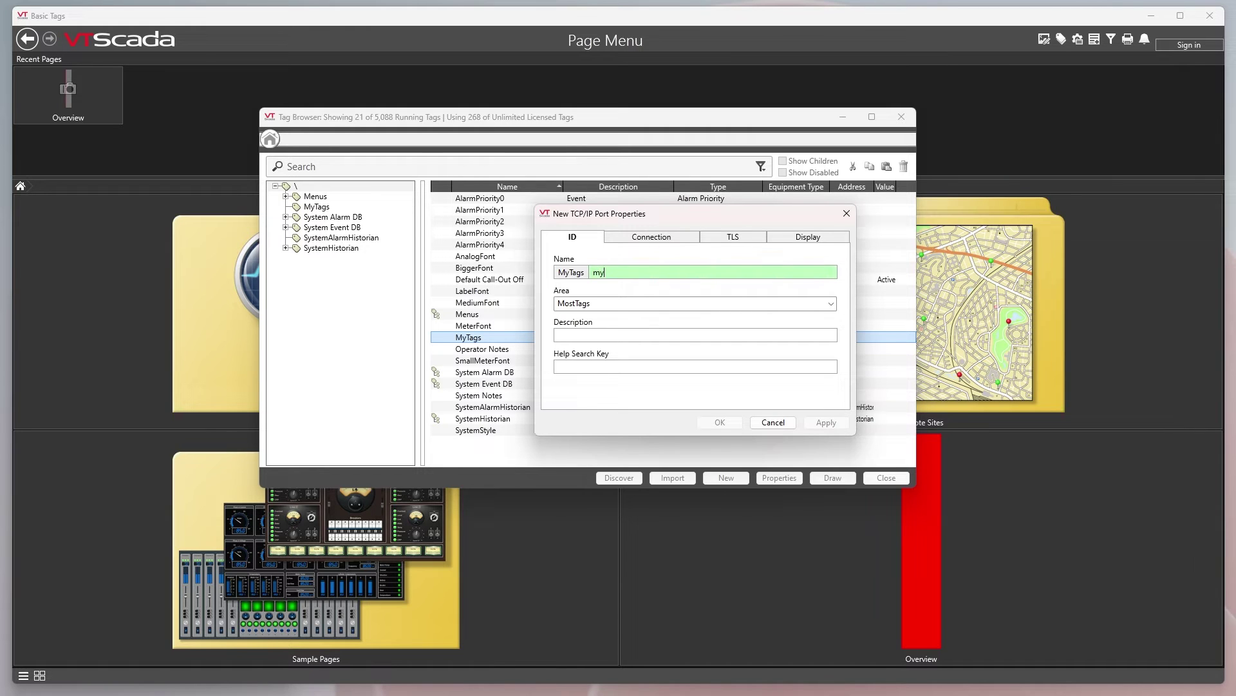
type("Connection")
left_click(640, 240)
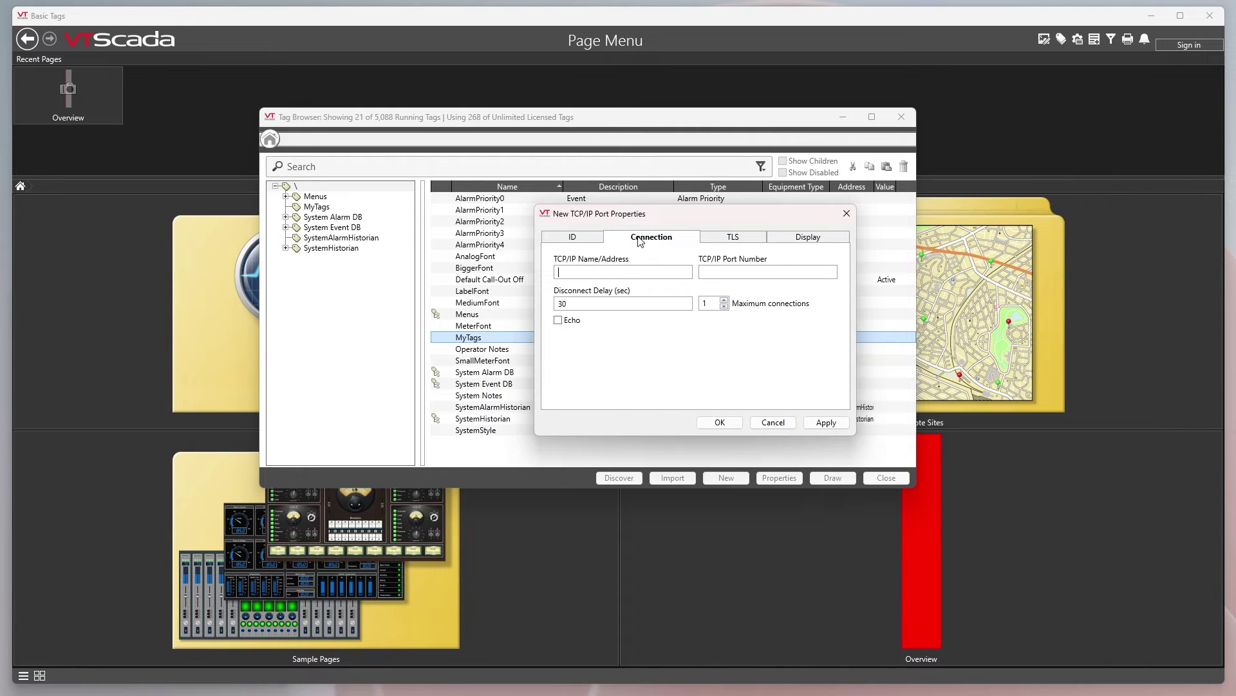
left_click(606, 277)
type("127.0.0.1")
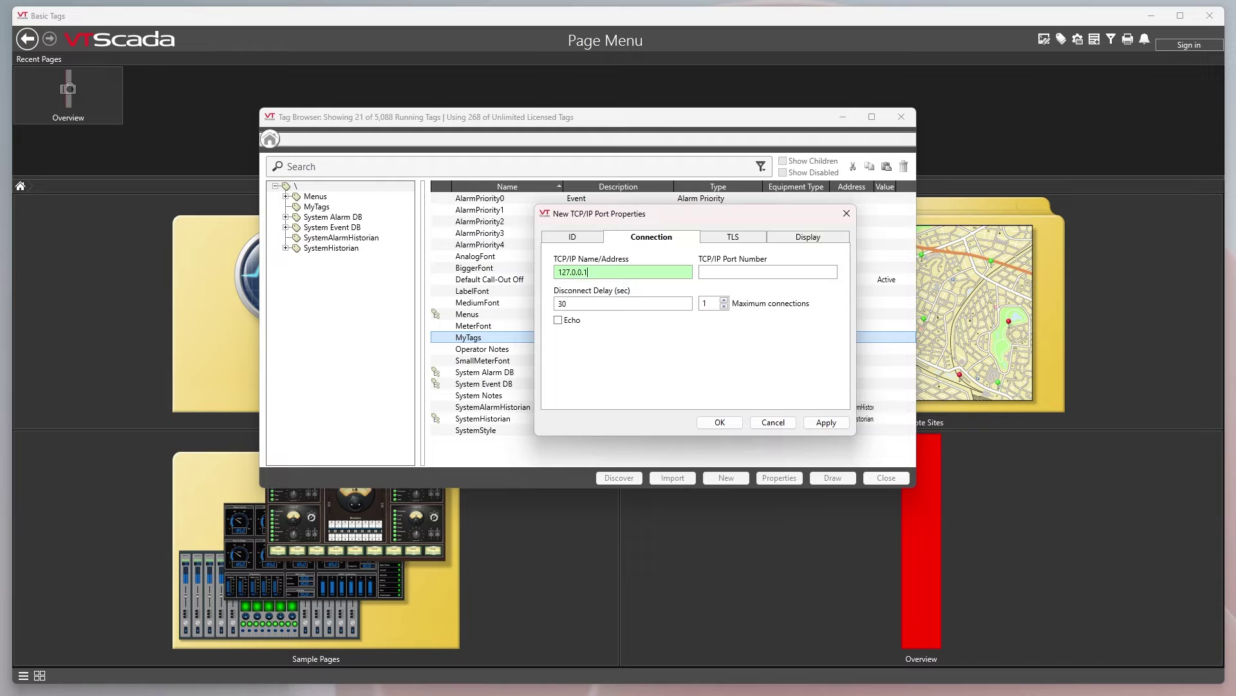
Set the port number to 496, review the TLS and Display settings, and save the tag.
left_click(782, 271)
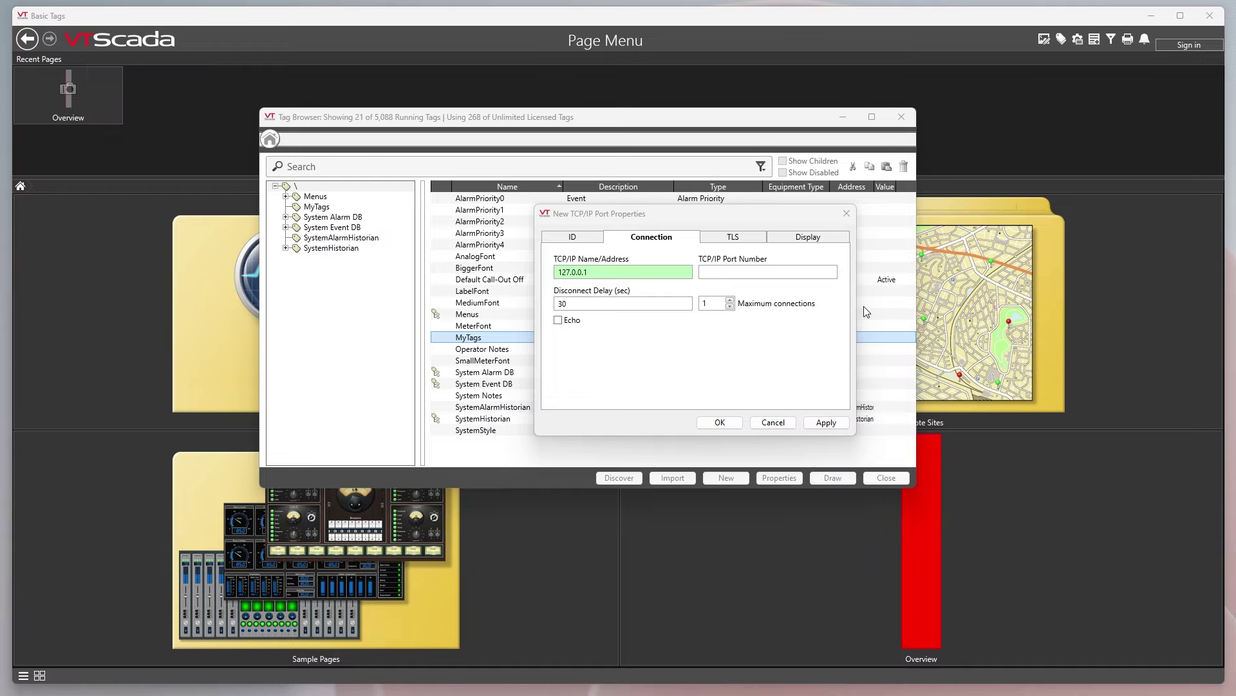
left_click(753, 273)
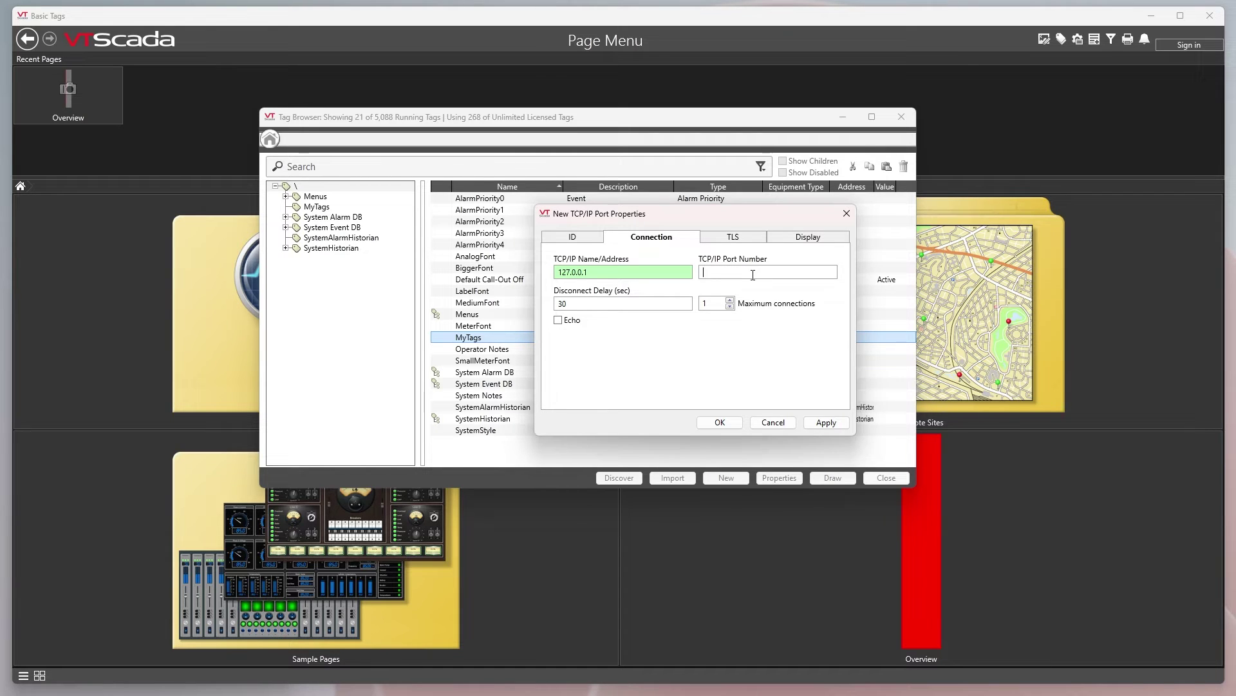
type("496")
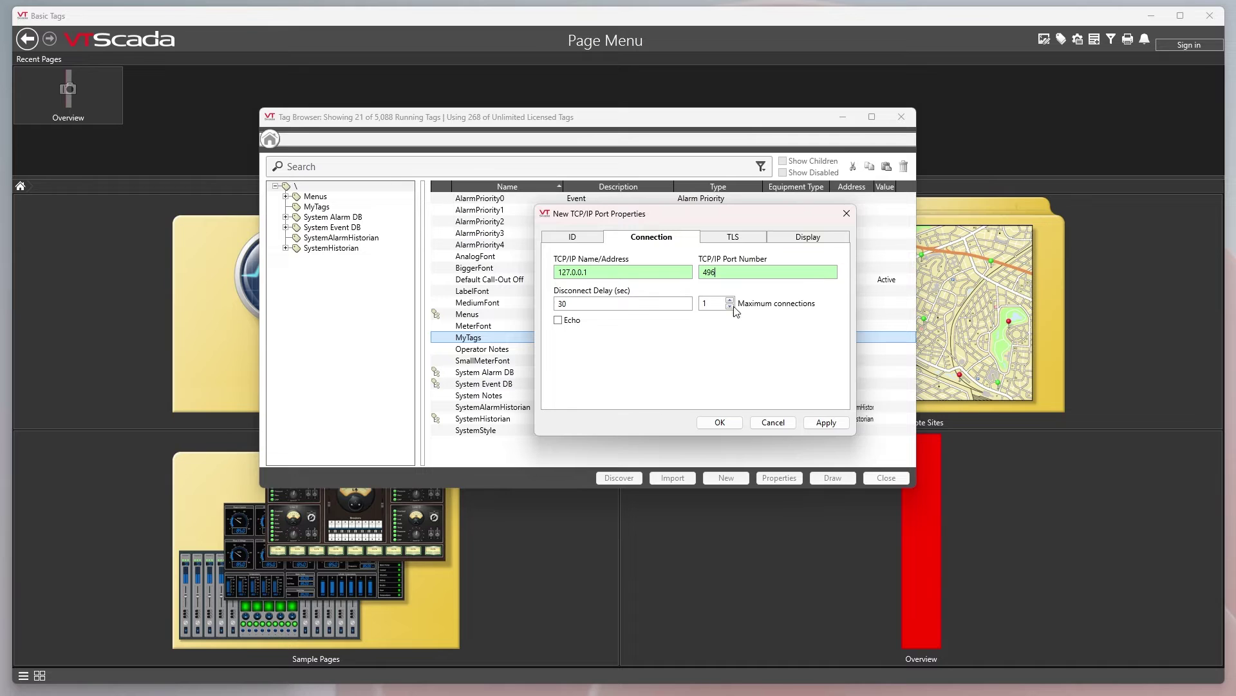
left_click(734, 238)
left_click(815, 238)
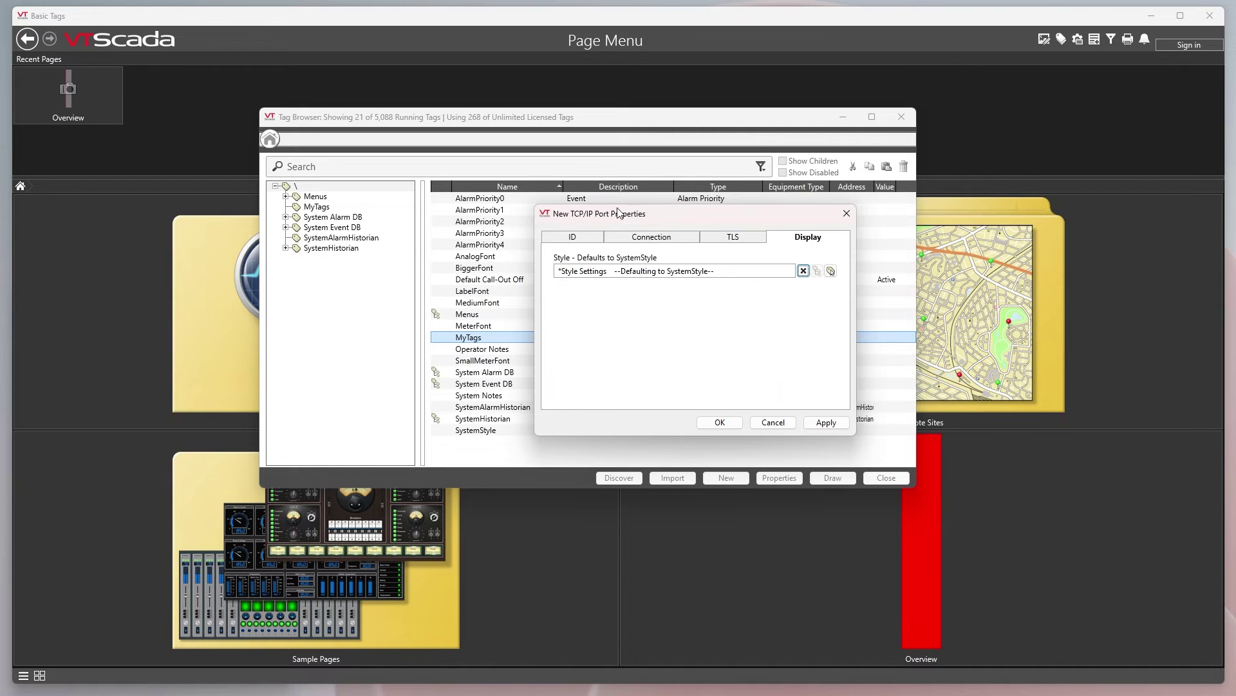
left_click(721, 419)
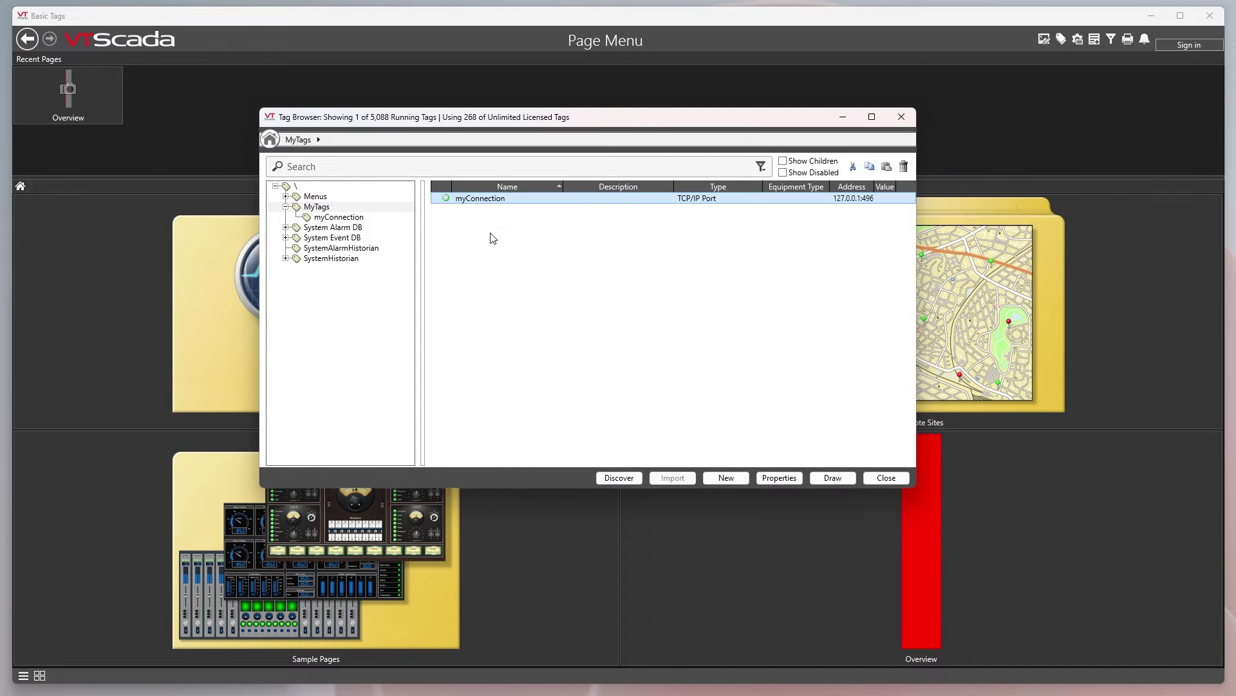
Add a new child tag under myConnection and browse the Drivers tag types.
right_click(491, 207)
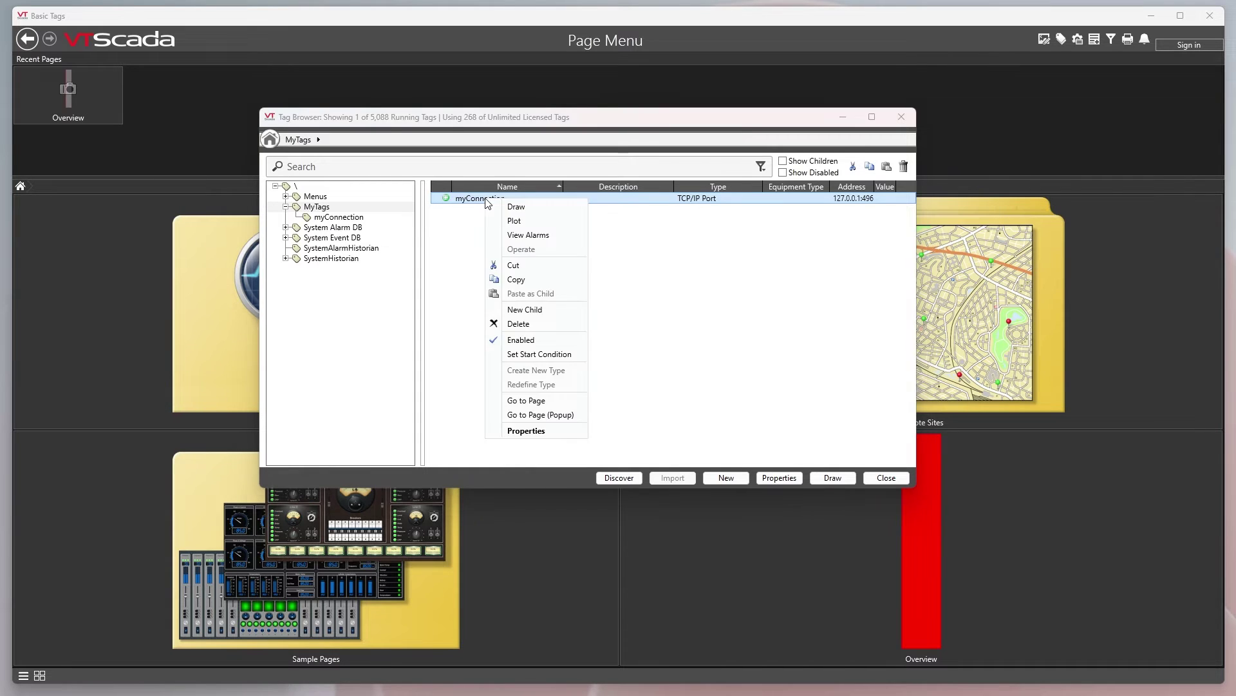
left_click(527, 310)
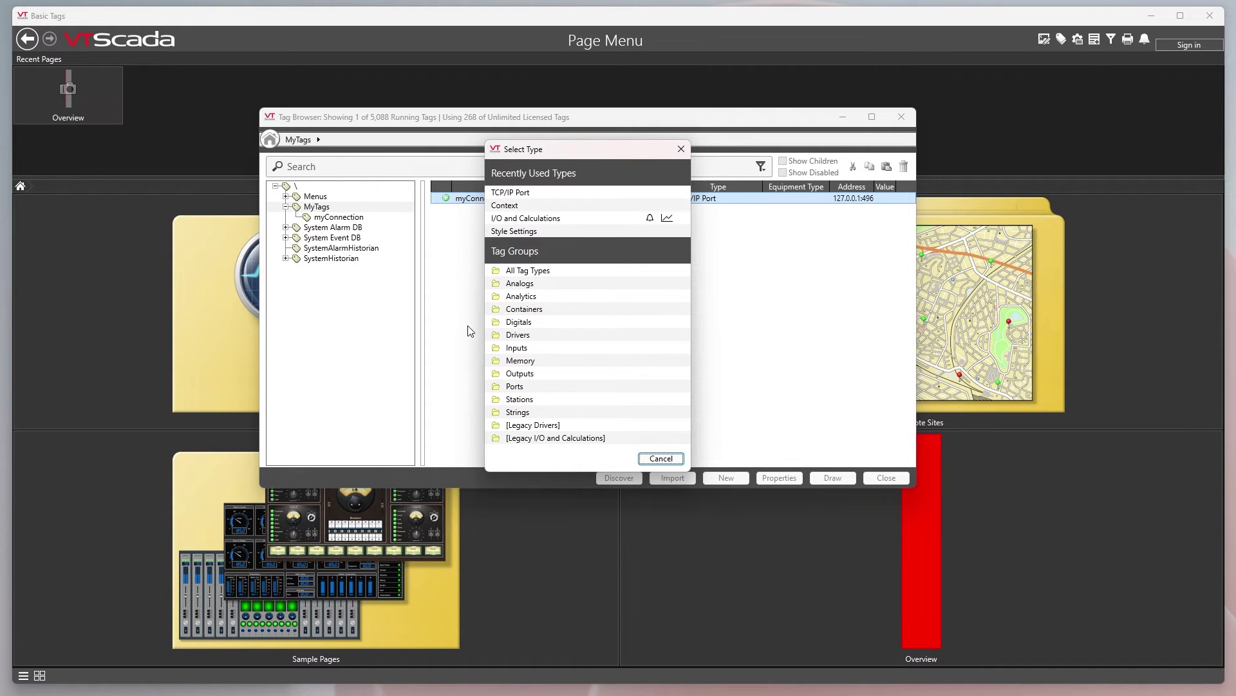
left_click(515, 335)
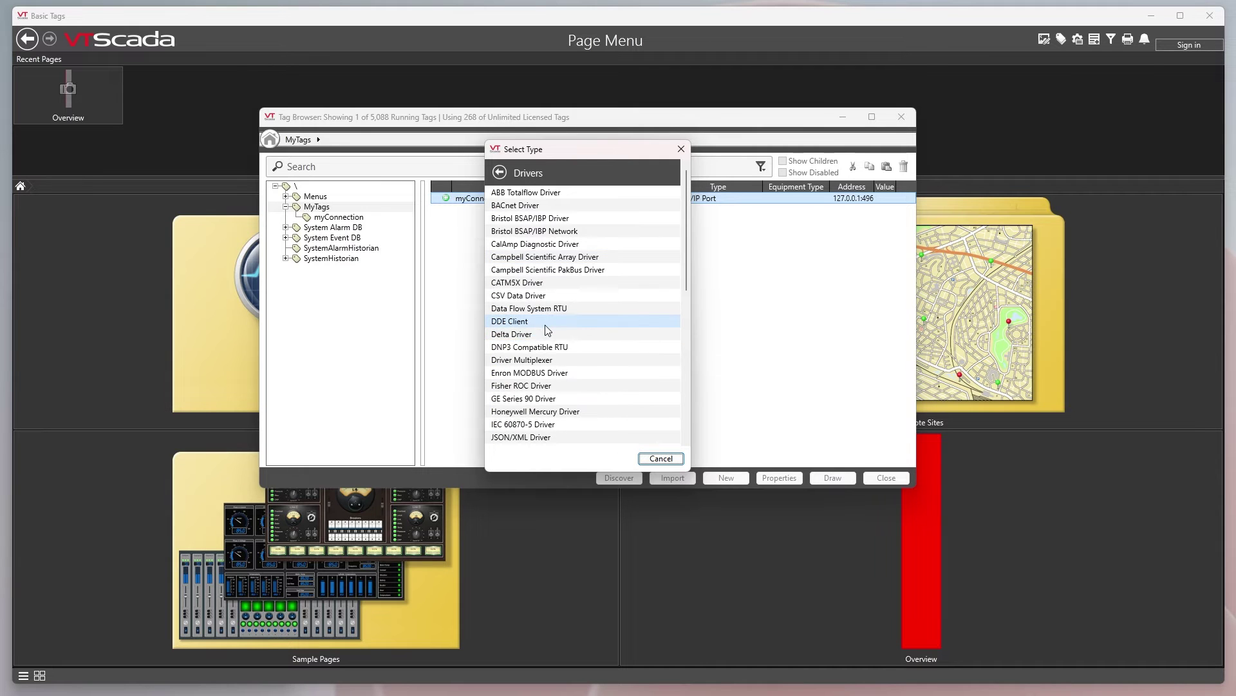
scroll(541, 338, "down", 4)
Create a Modbus Compatible Device named MyDriver using Open Modbus TCP, then save it.
left_click(538, 372)
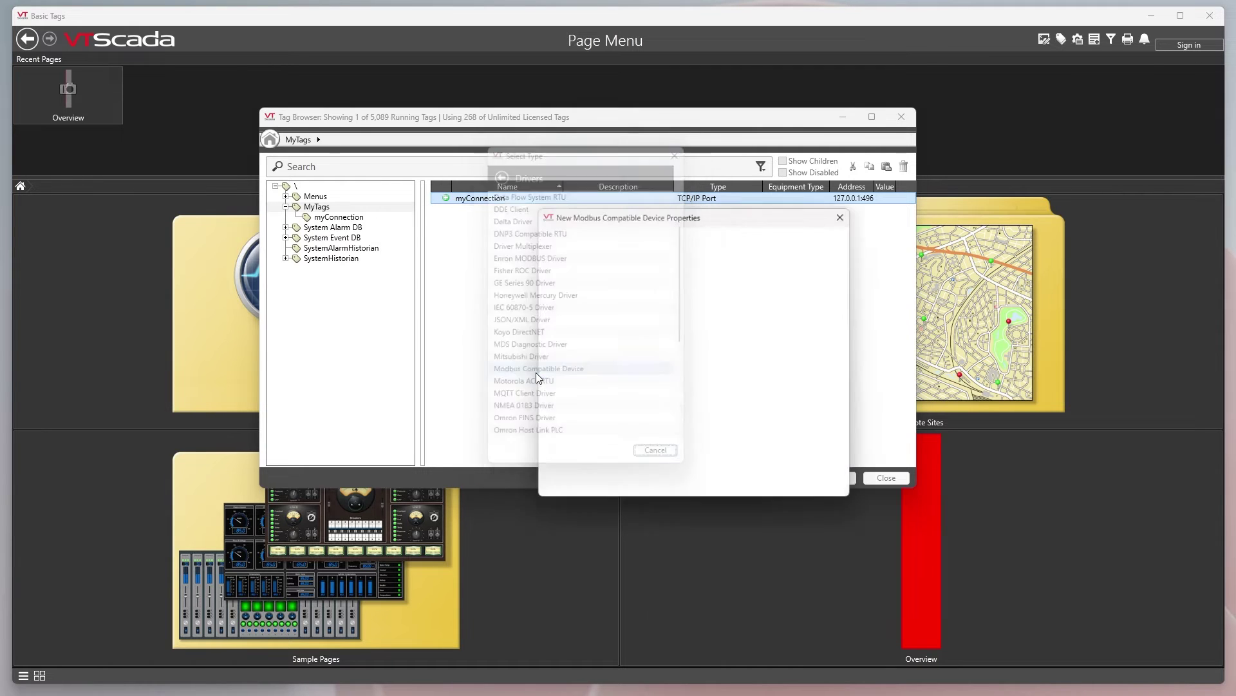
type("M")
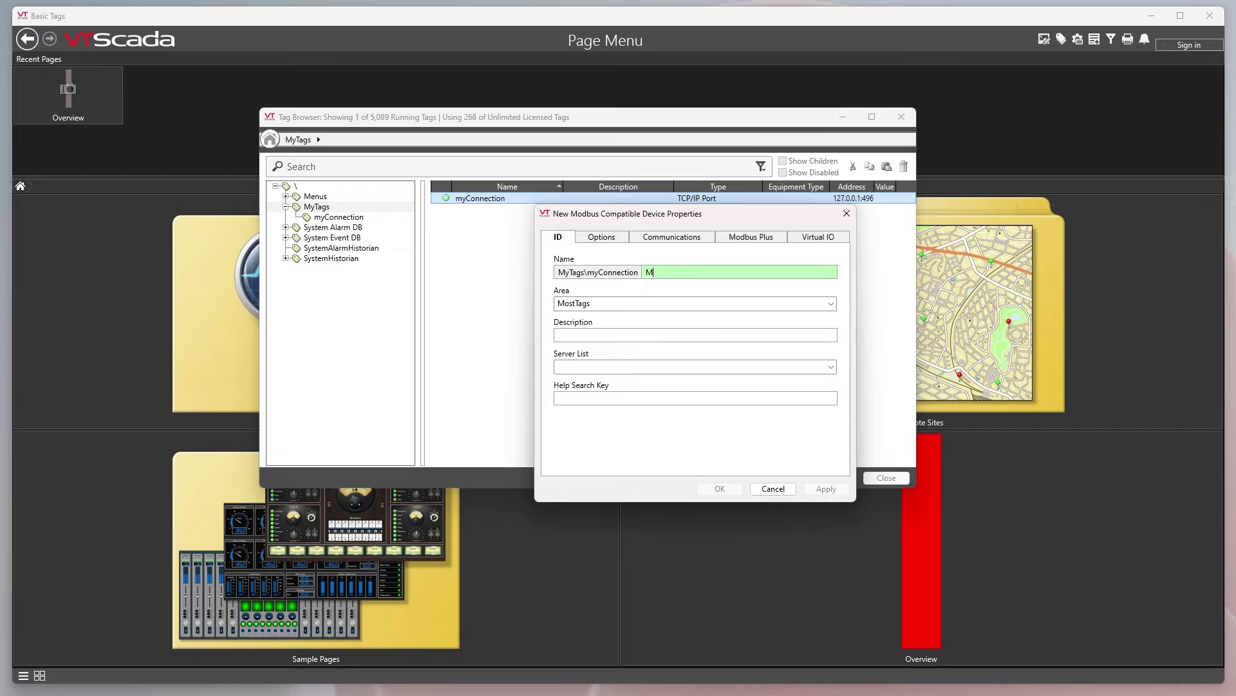
type("yDriver")
left_click(599, 240)
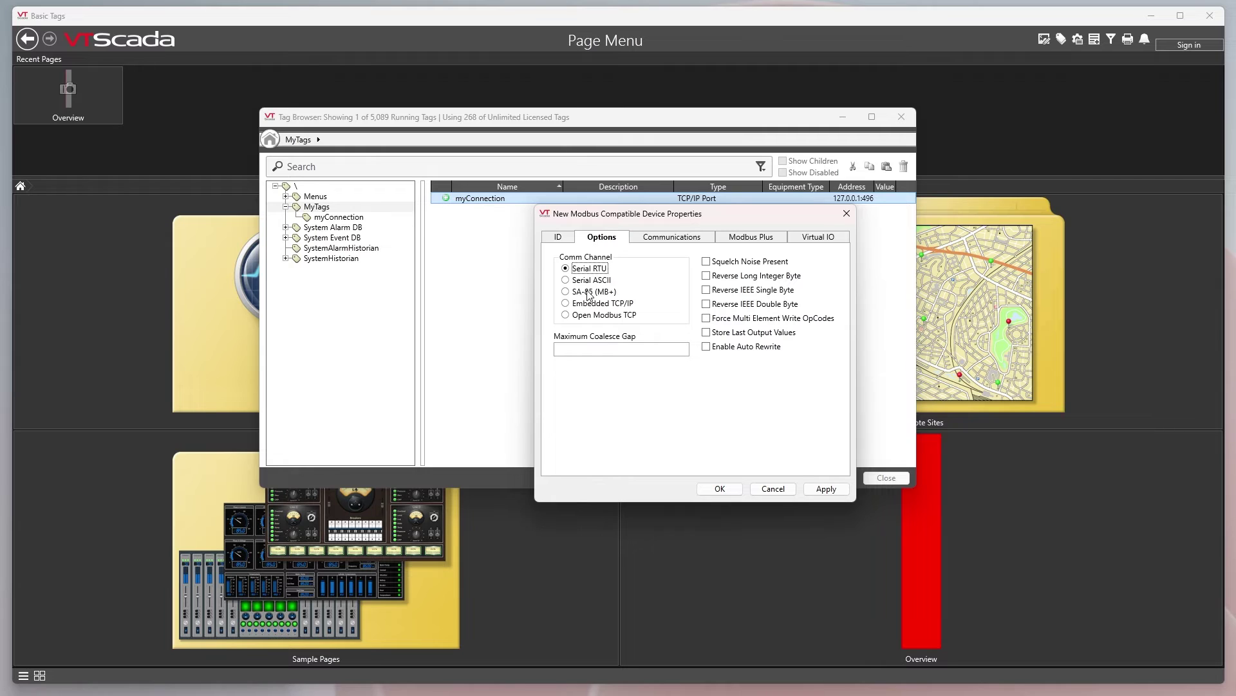
left_click(588, 318)
left_click(688, 239)
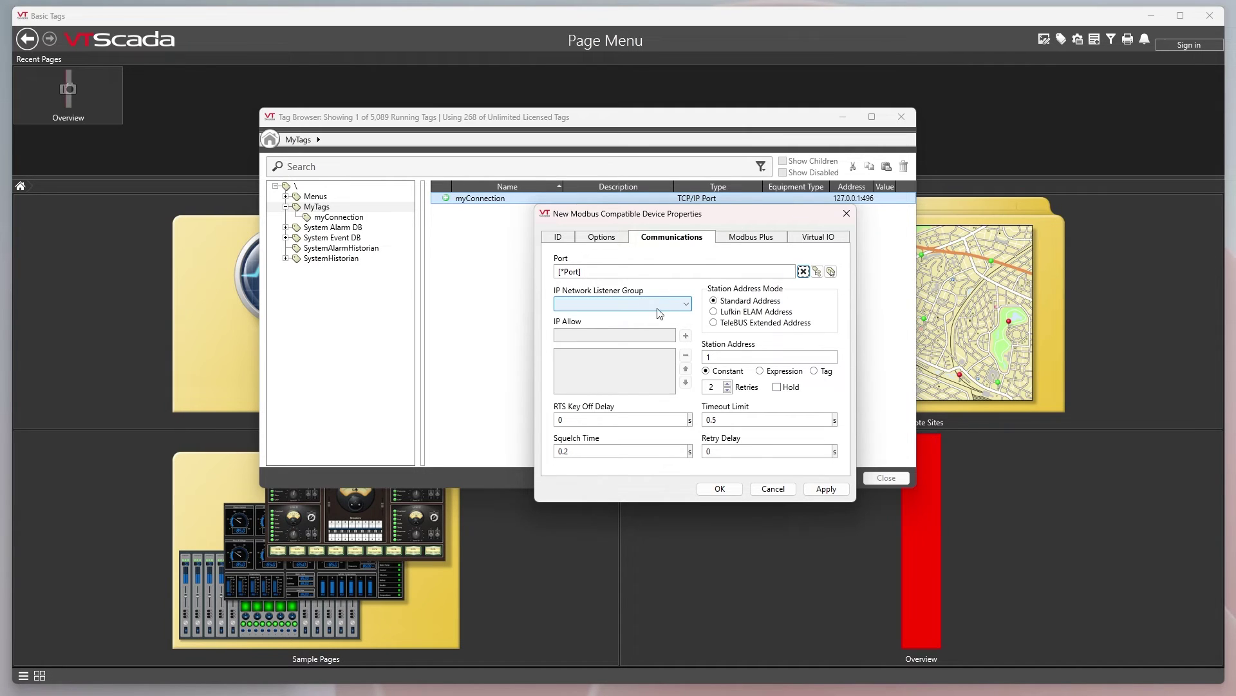
left_click(739, 240)
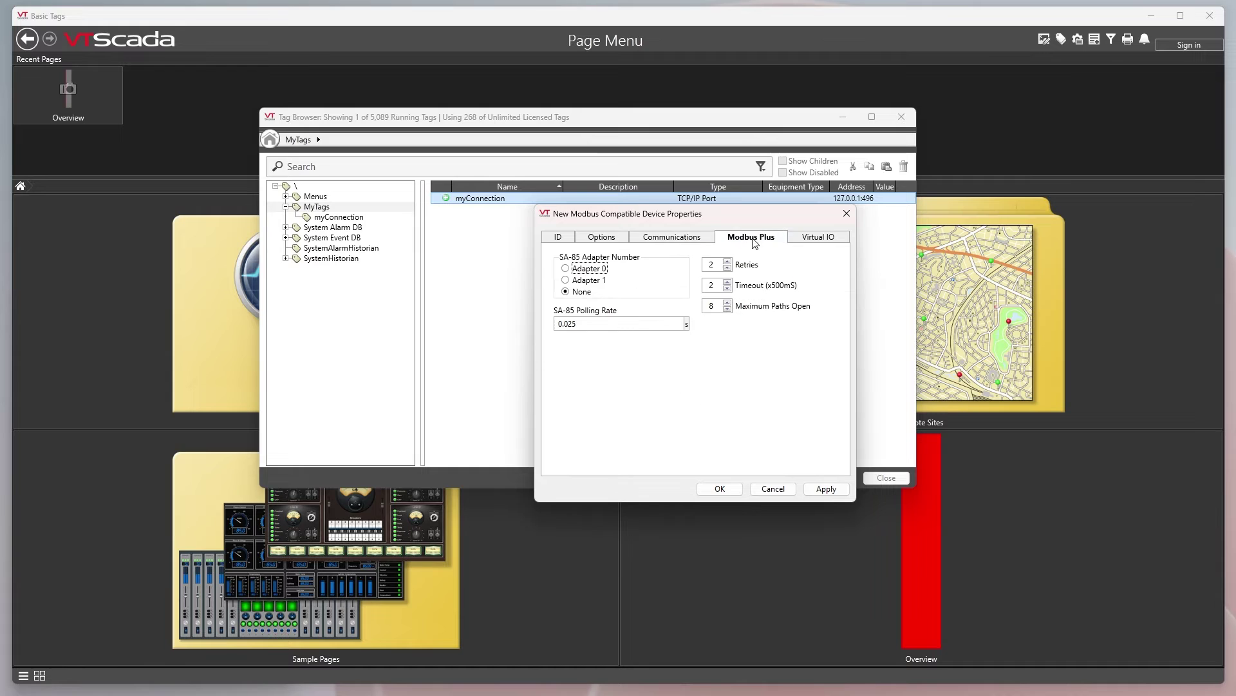
left_click(718, 488)
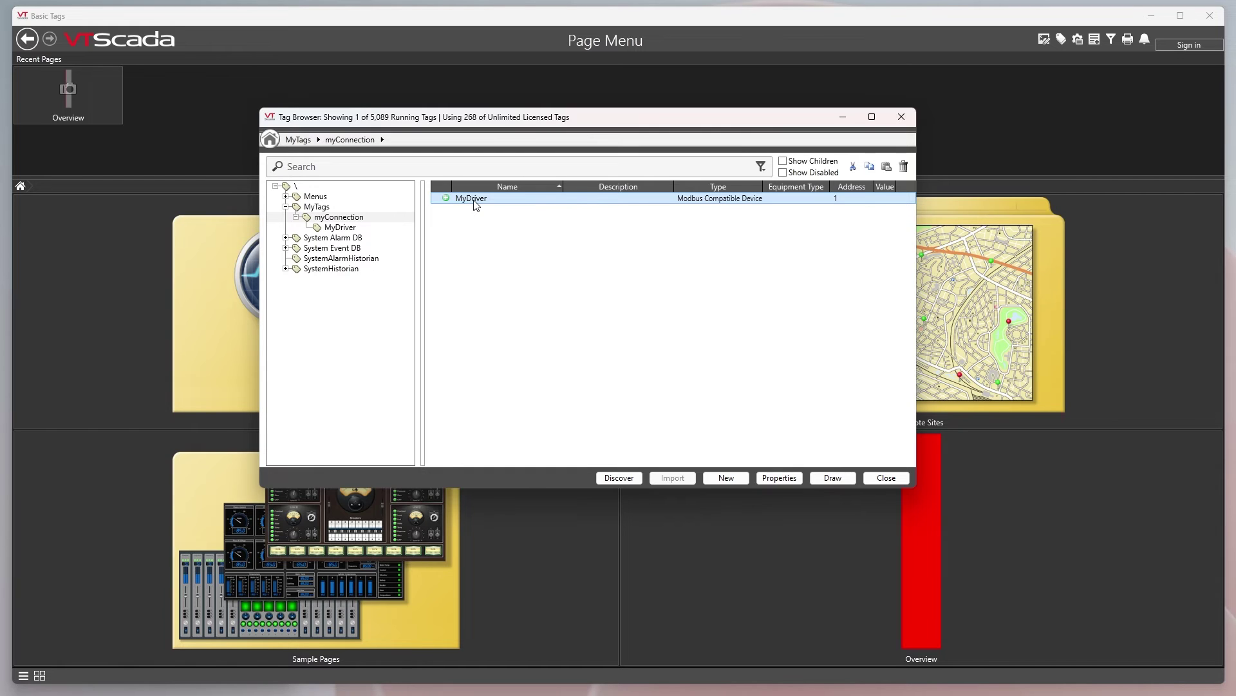
Add an I/O and Calculations child tag under MyDriver and name it MyValues.
right_click(475, 204)
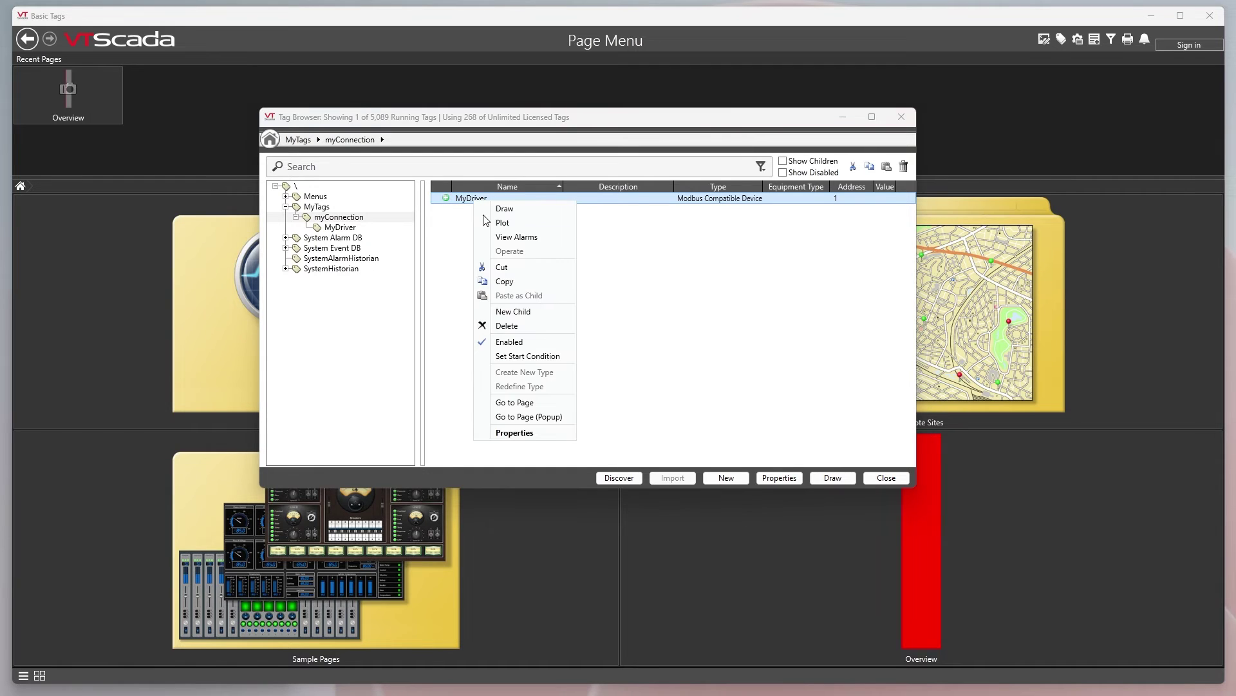
left_click(531, 319)
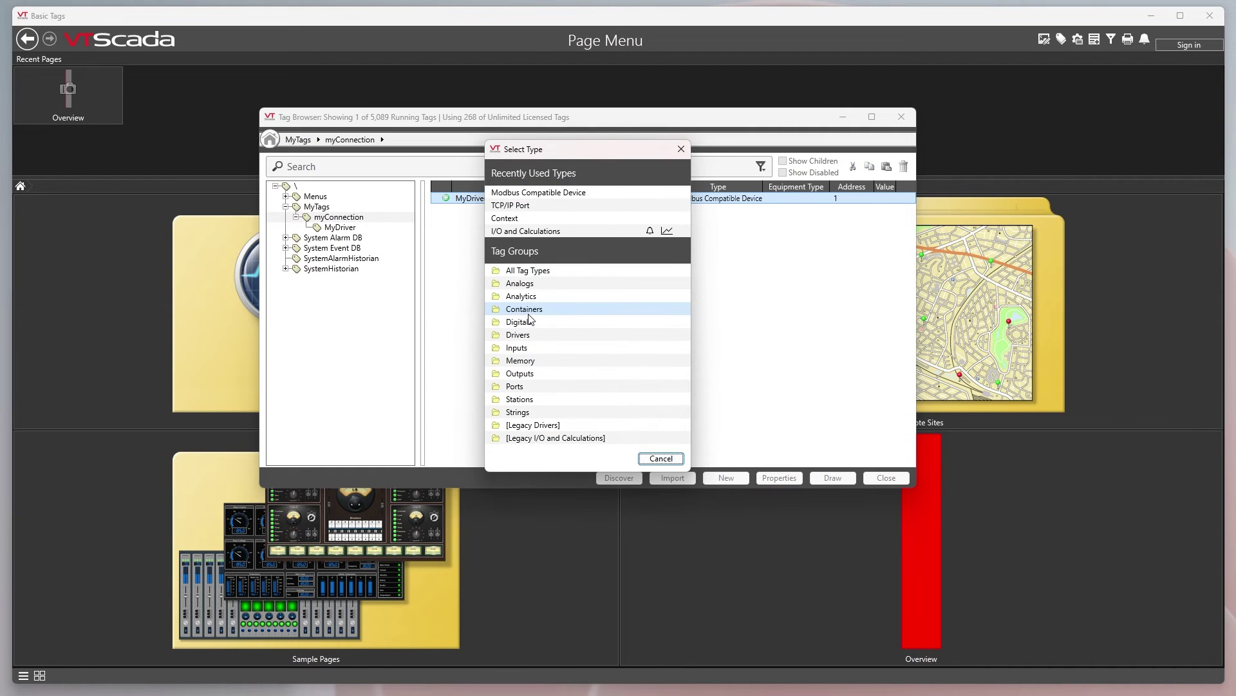
left_click(527, 231)
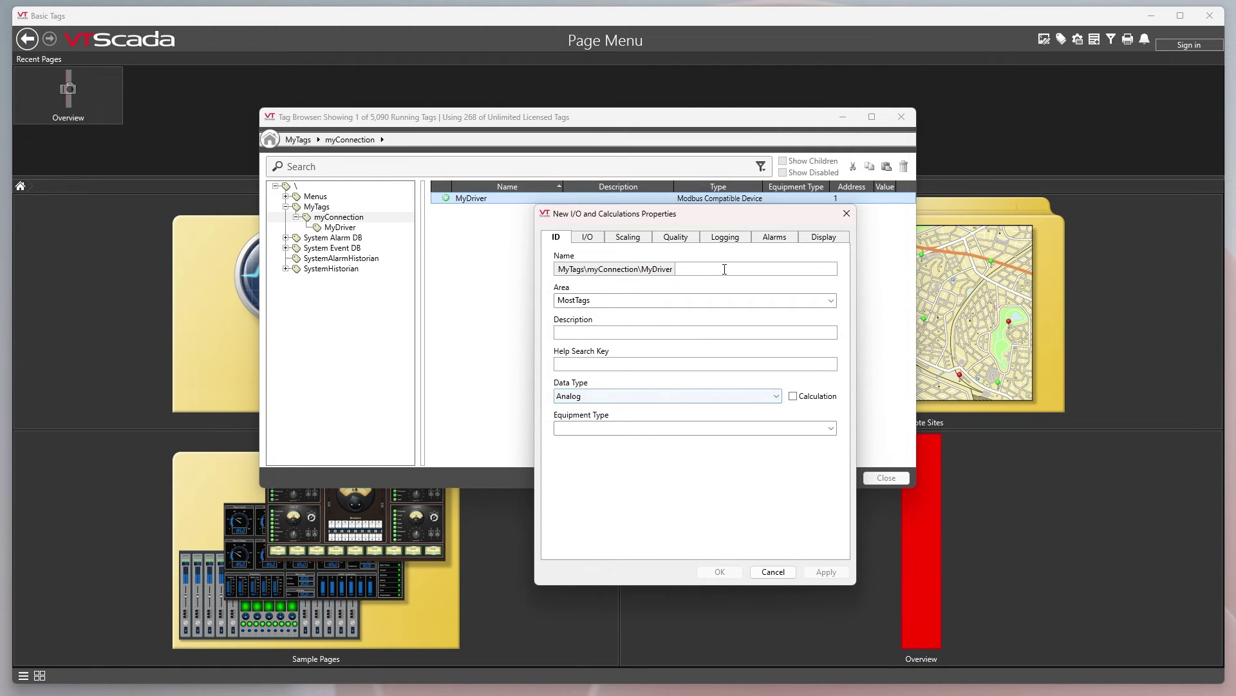
type("MyValues")
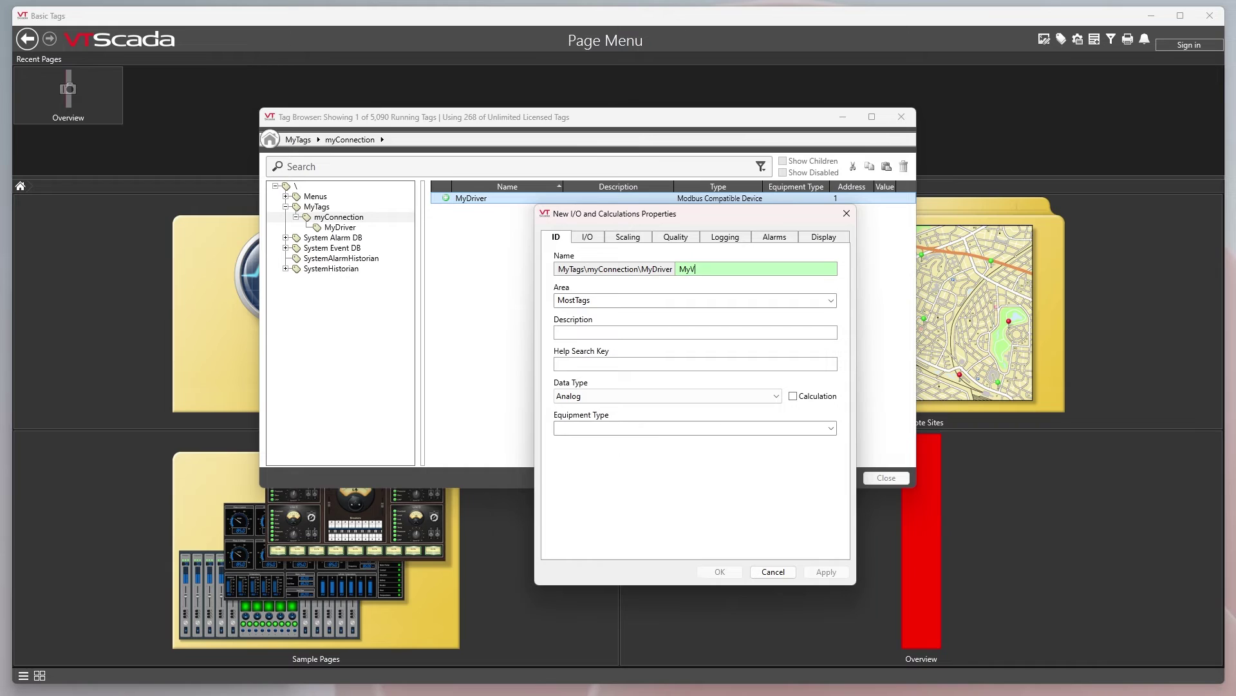
Enter 40018/Float as the MyValues read address.
left_click(591, 239)
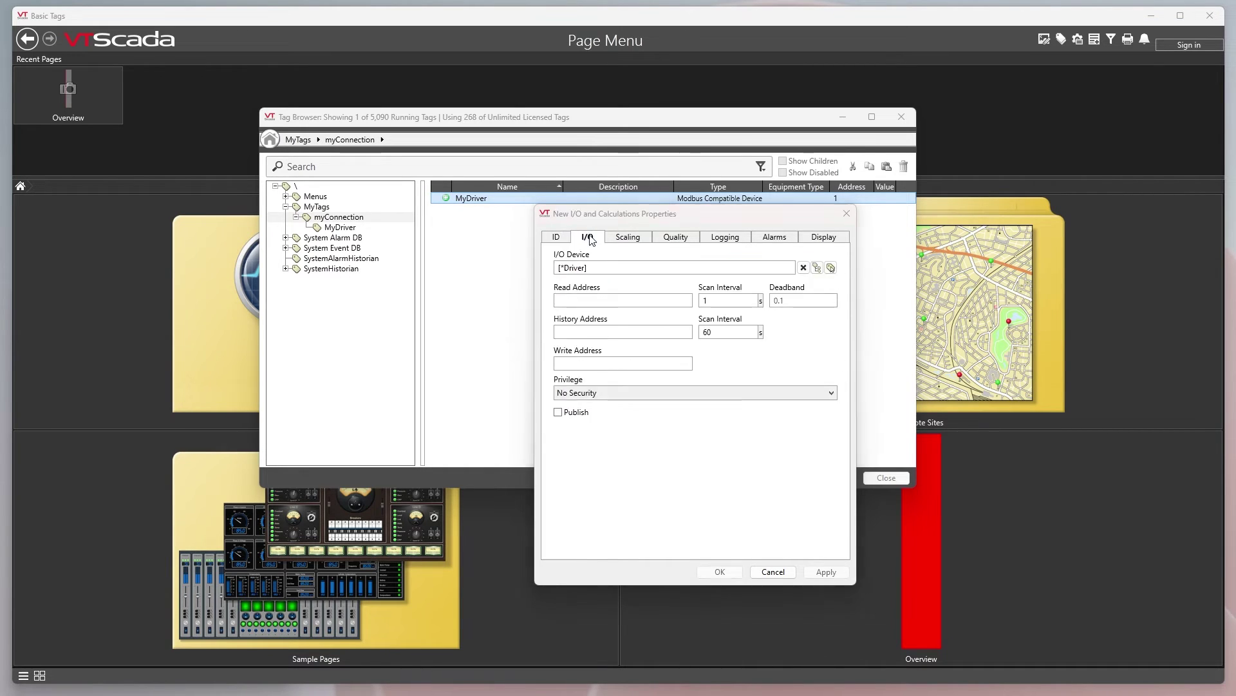
left_click(588, 299)
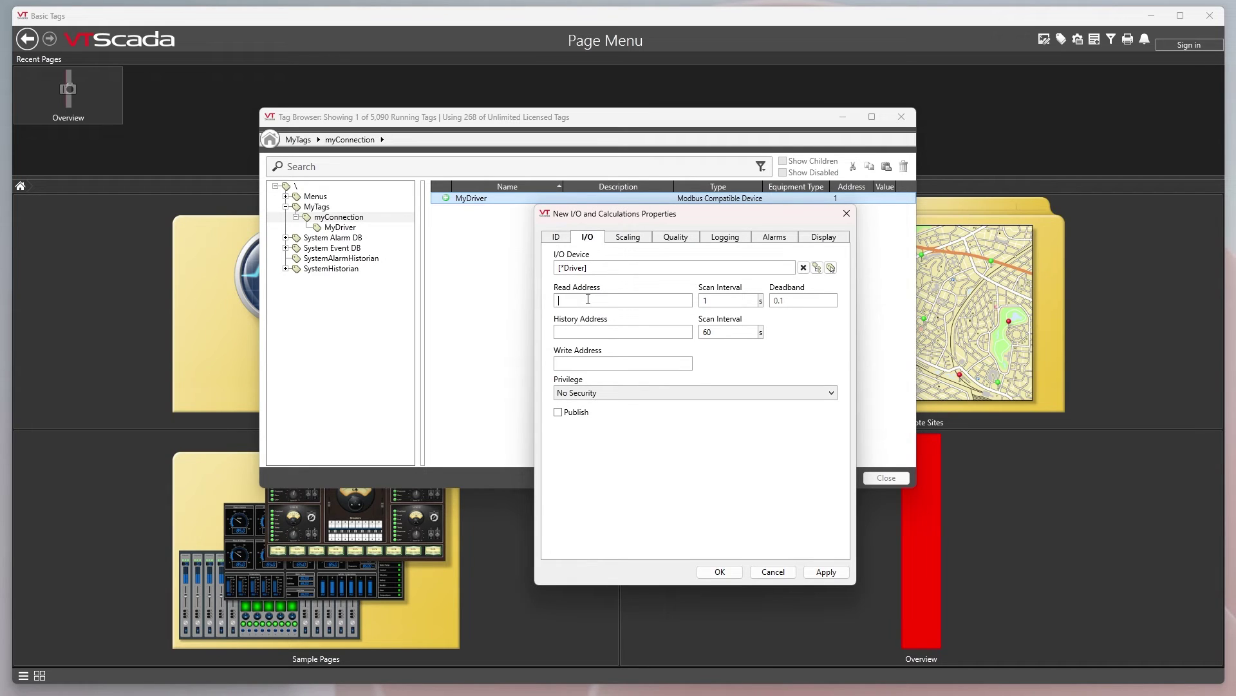
type("40018/")
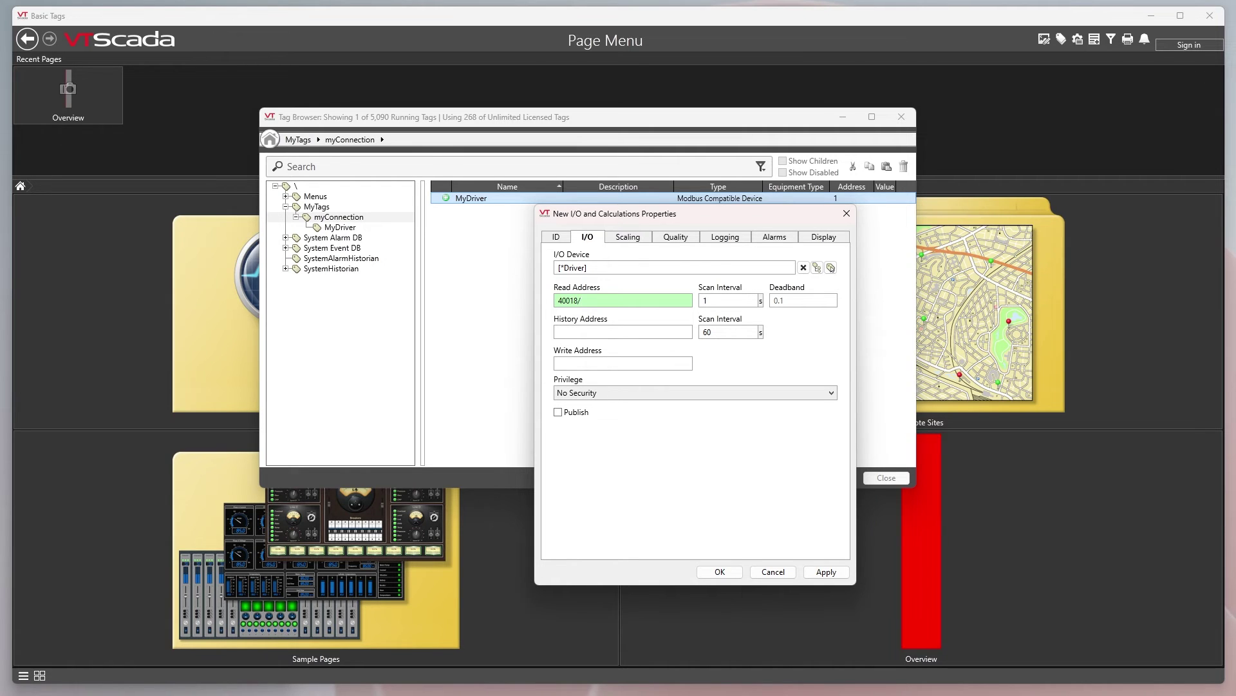
type("Float")
Set the MyValues display range to 20–200.
left_click(630, 238)
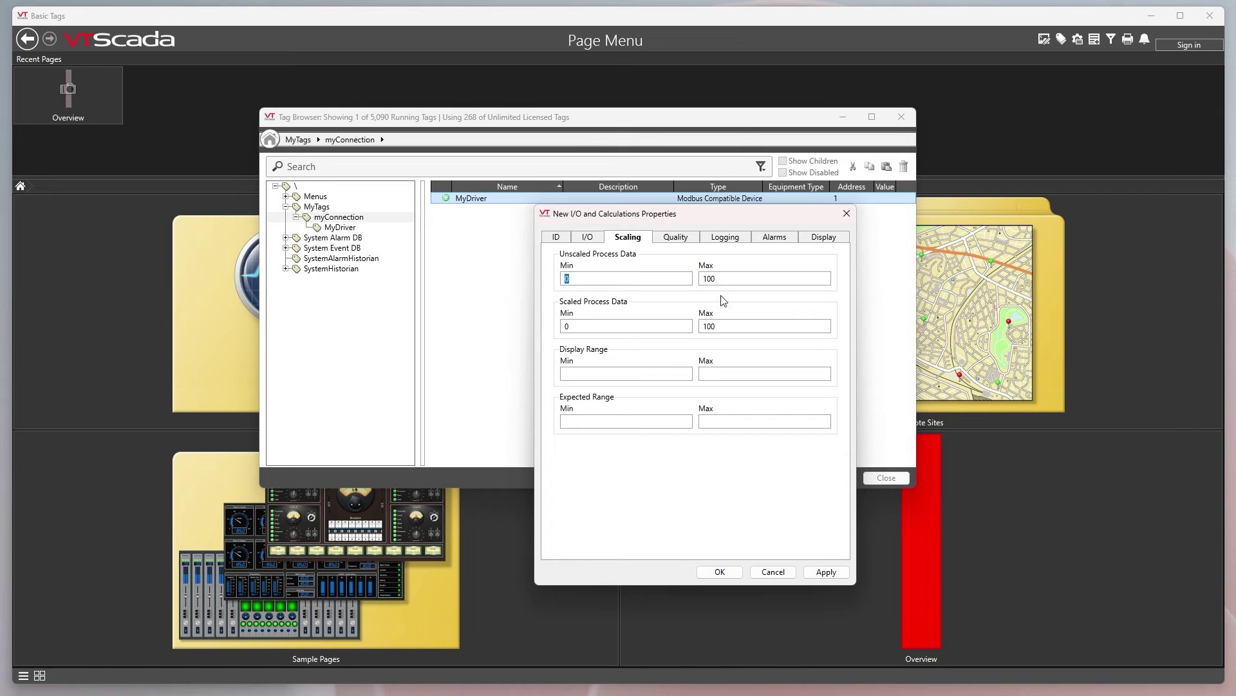
left_click(646, 373)
type("20")
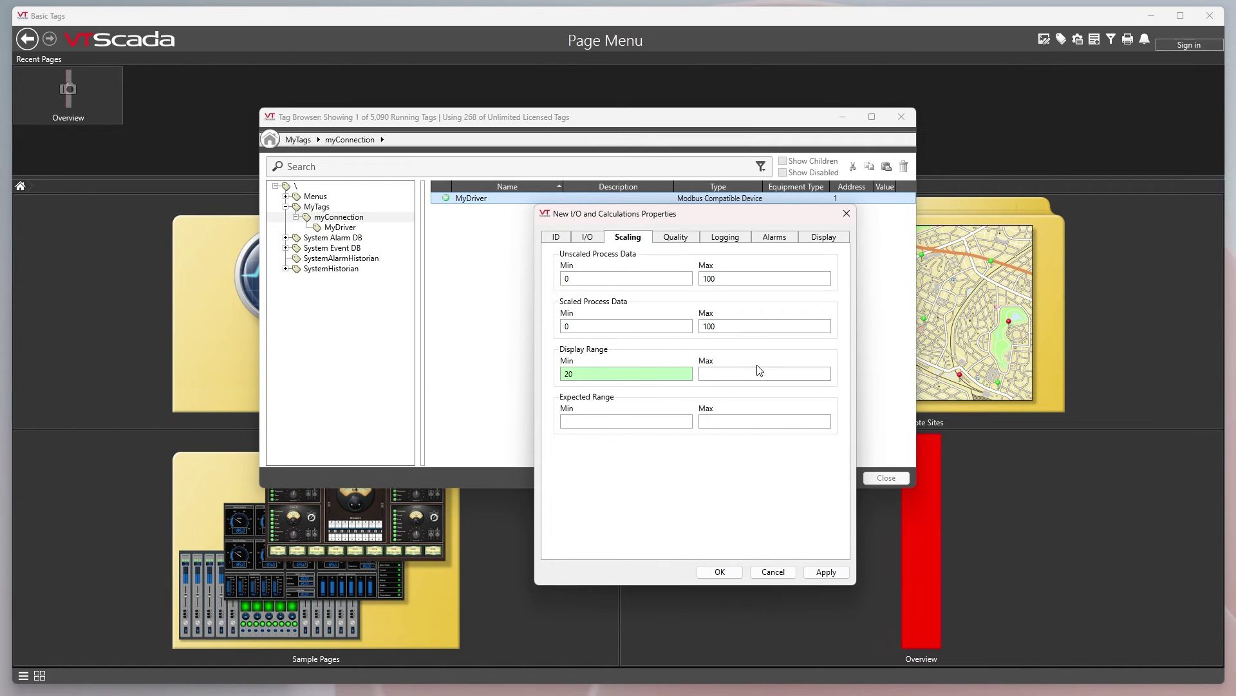
left_click(738, 373)
type("200")
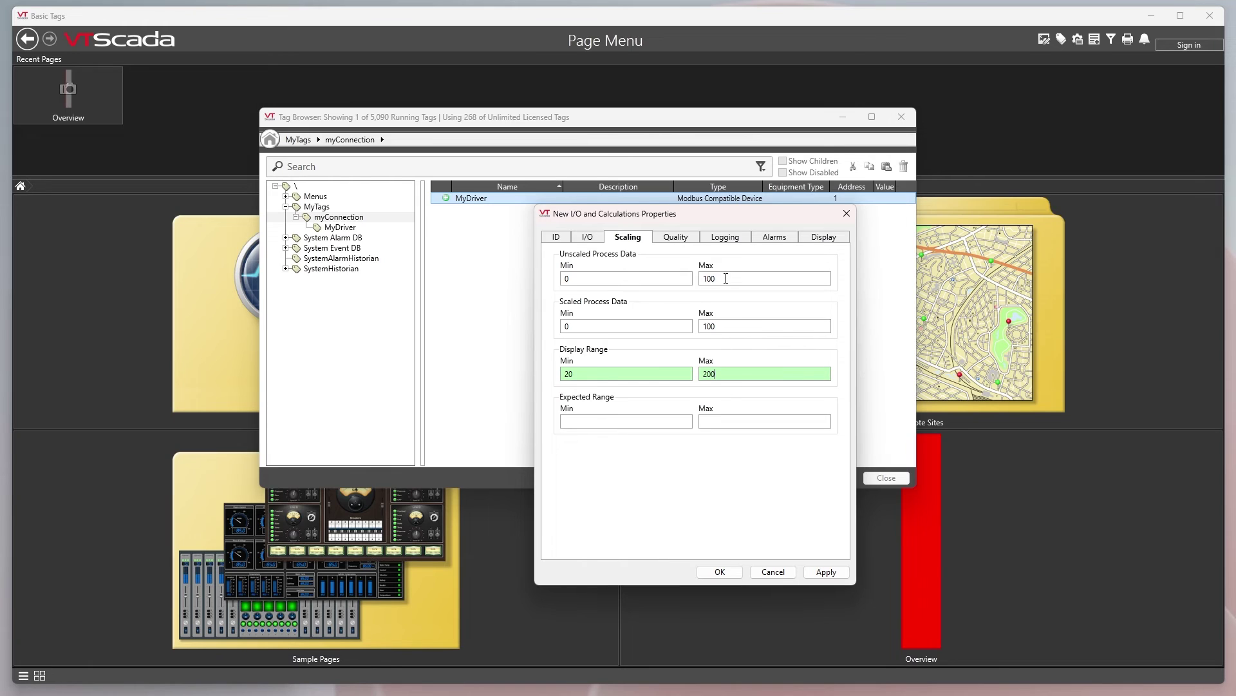
Set the scaled and unscaled maximums to 200 and the expected range to 100–150.
left_click_drag(718, 327, 699, 326)
type("200")
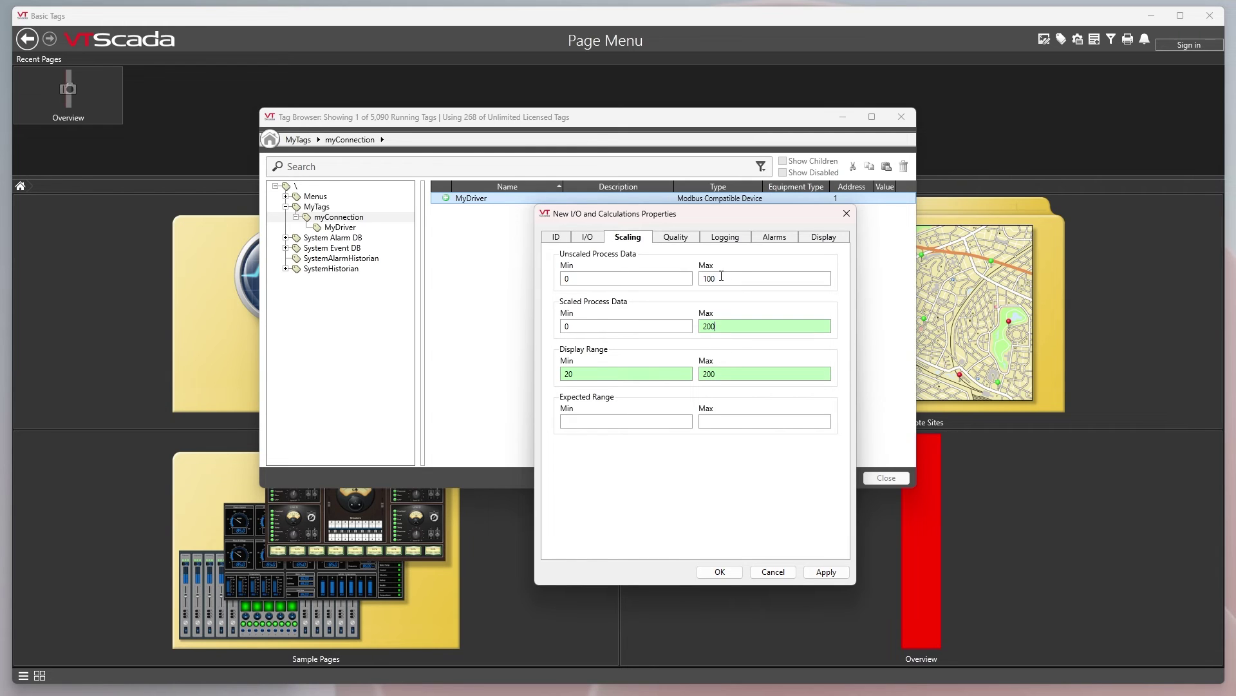
left_click_drag(725, 278, 689, 278)
type("200")
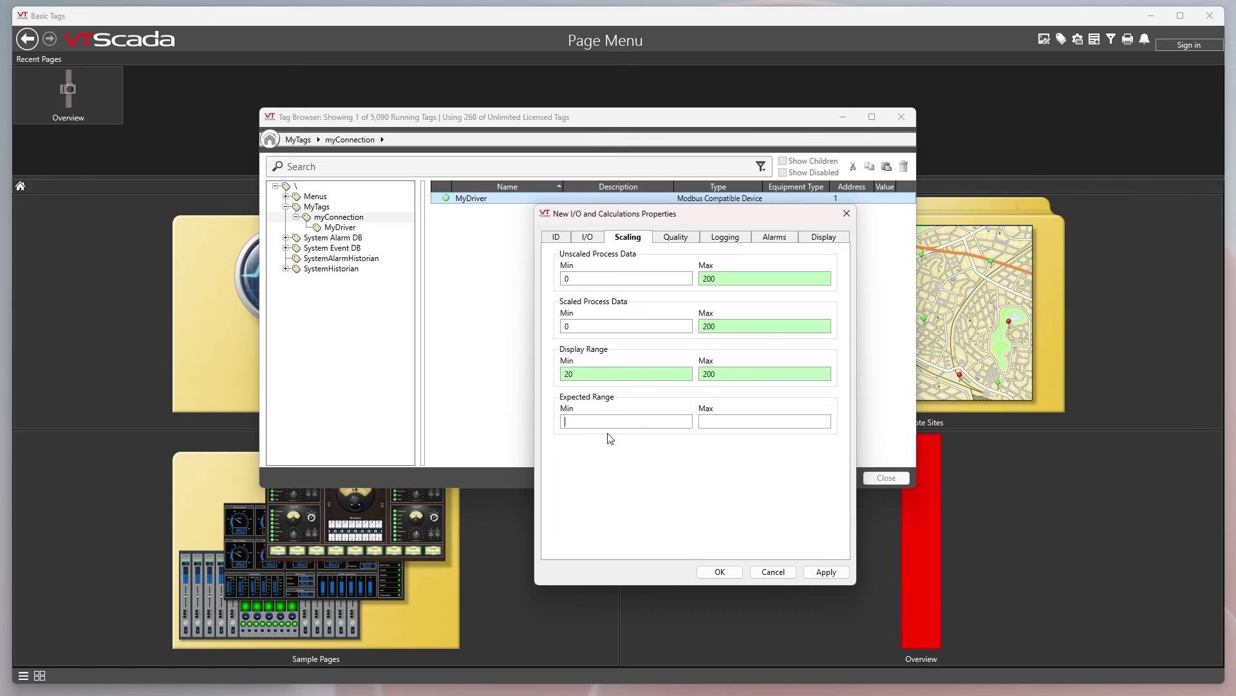
type("1")
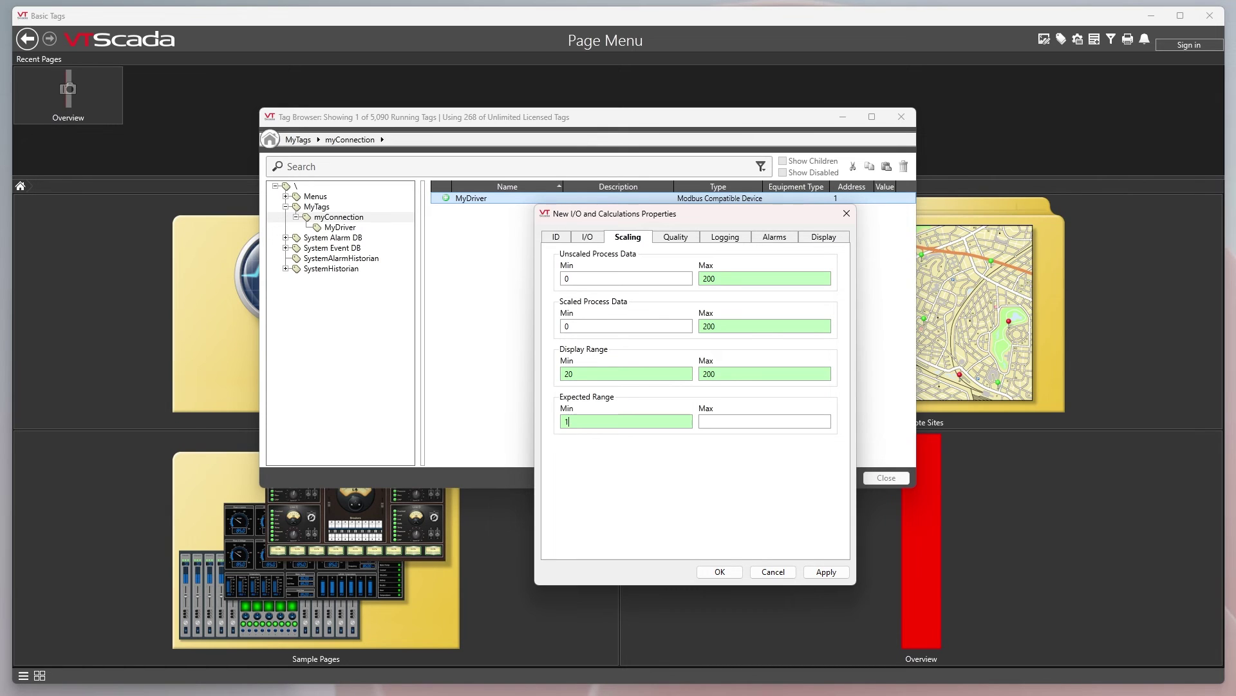
type("00")
key("Tab")
type("150")
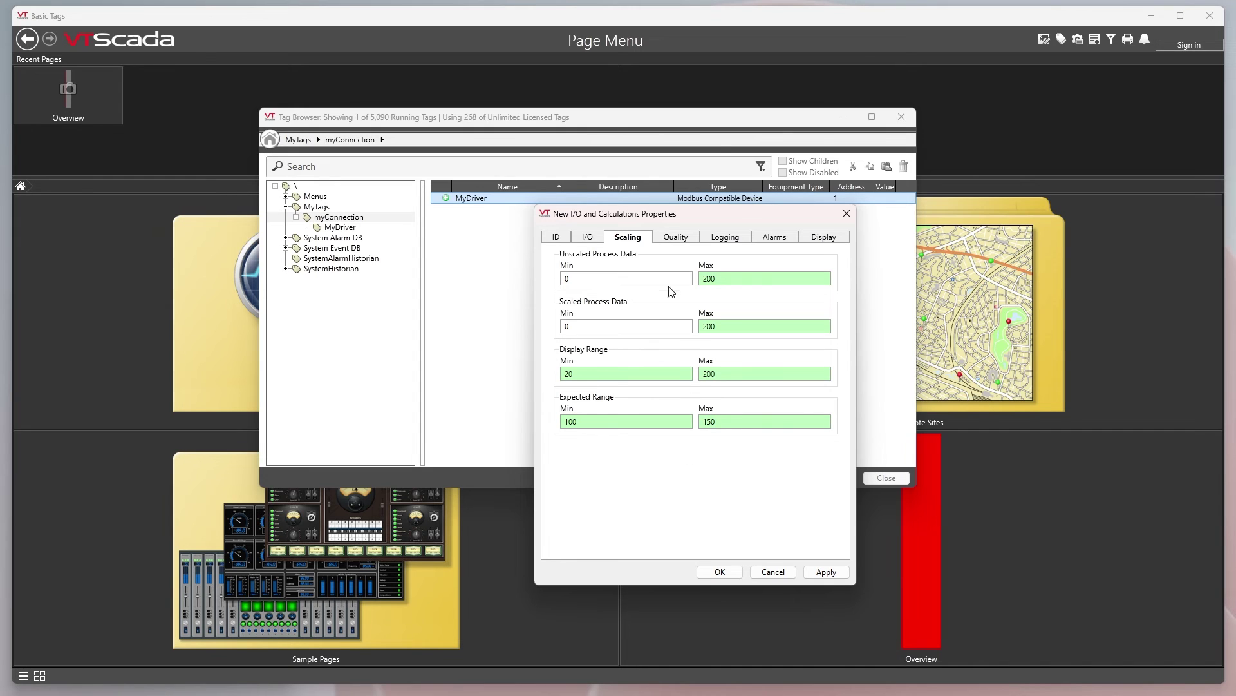
Give MyValues engineering units of mm with 1 digit after the decimal, then apply.
left_click(677, 241)
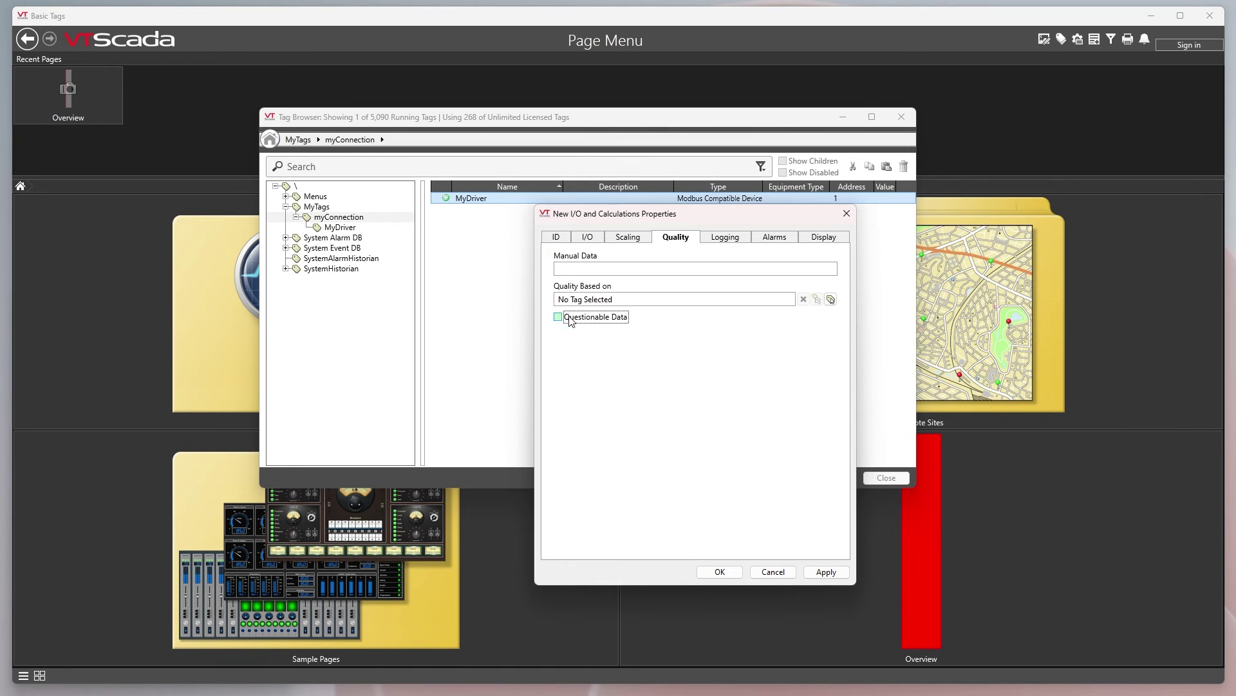
left_click(738, 238)
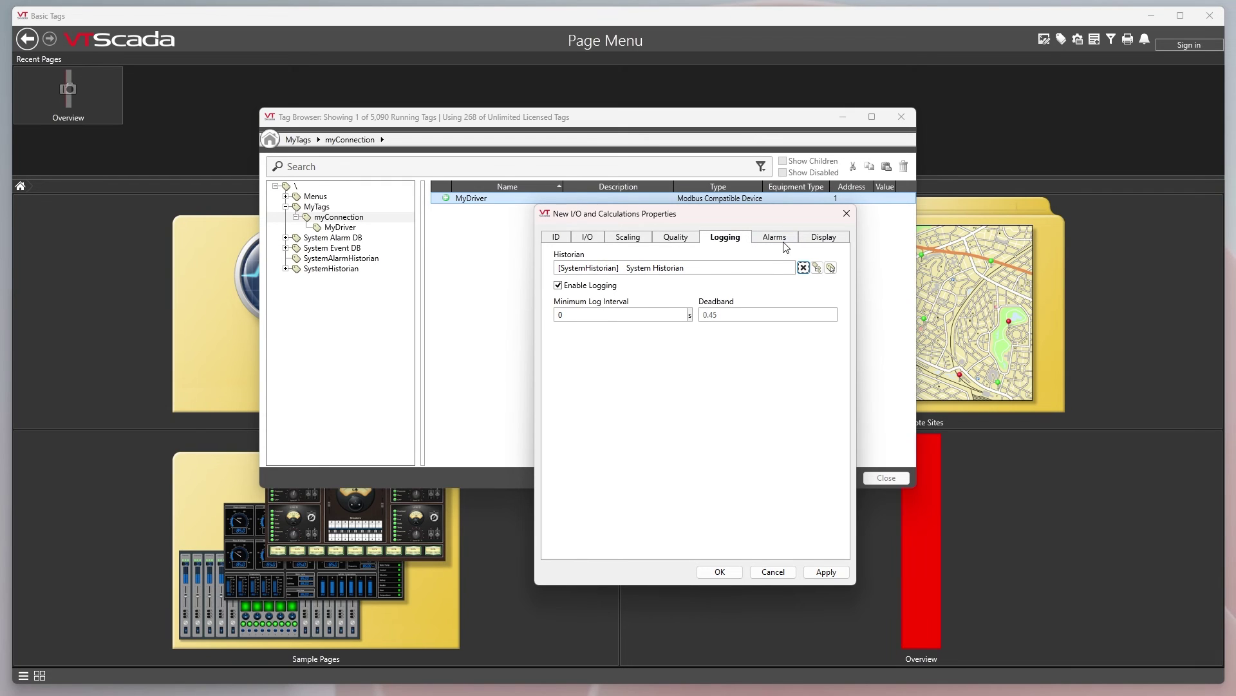
left_click(787, 242)
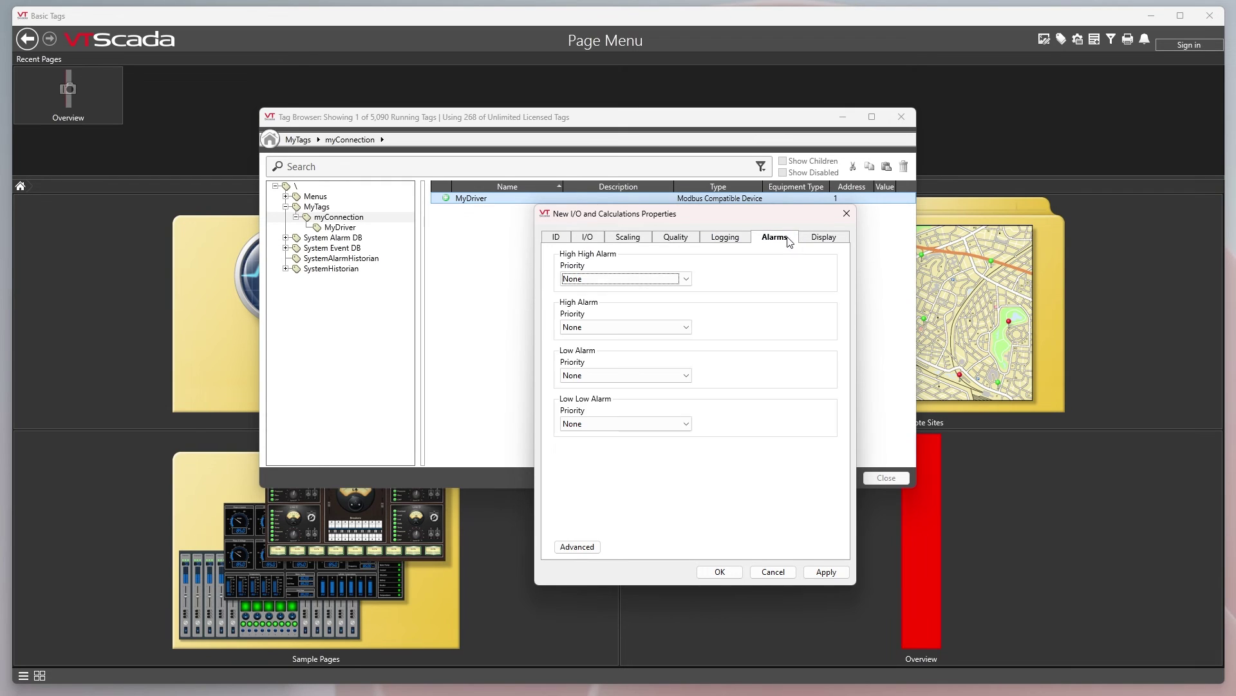
left_click(824, 236)
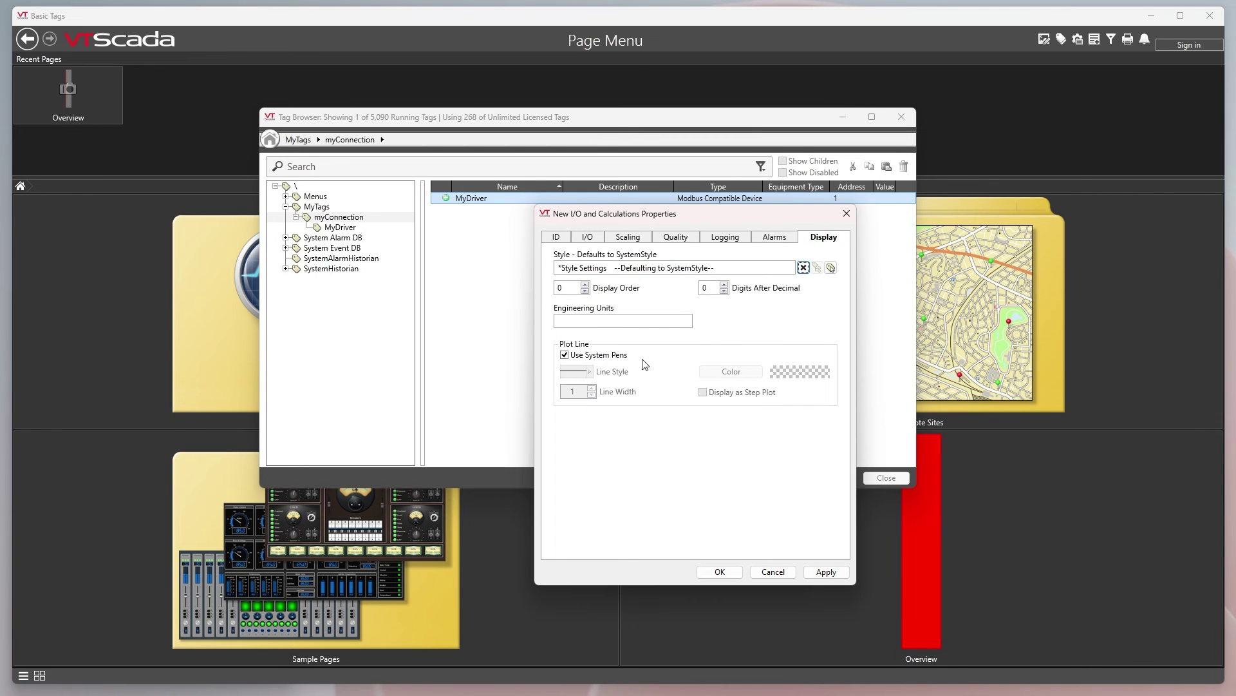
left_click(616, 322)
type("mm")
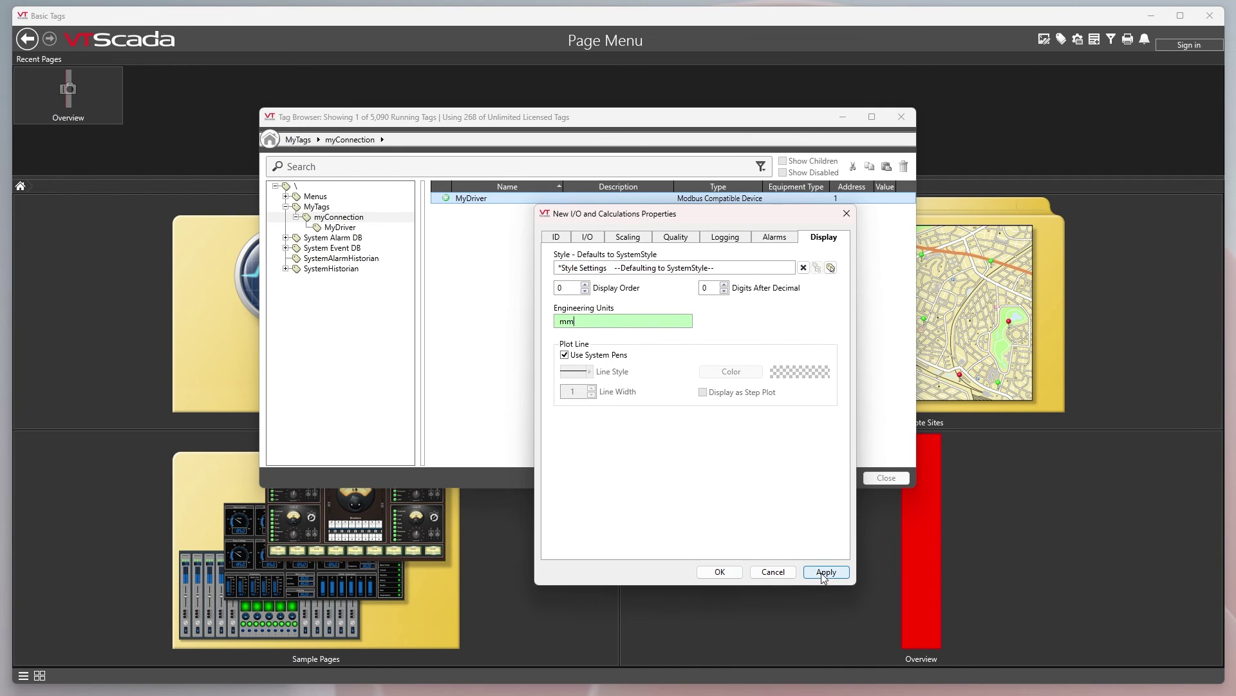
left_click(724, 284)
left_click(837, 573)
Close the tag properties and place a High Performance Analog Bar & Indicator on Overview.
left_click(717, 573)
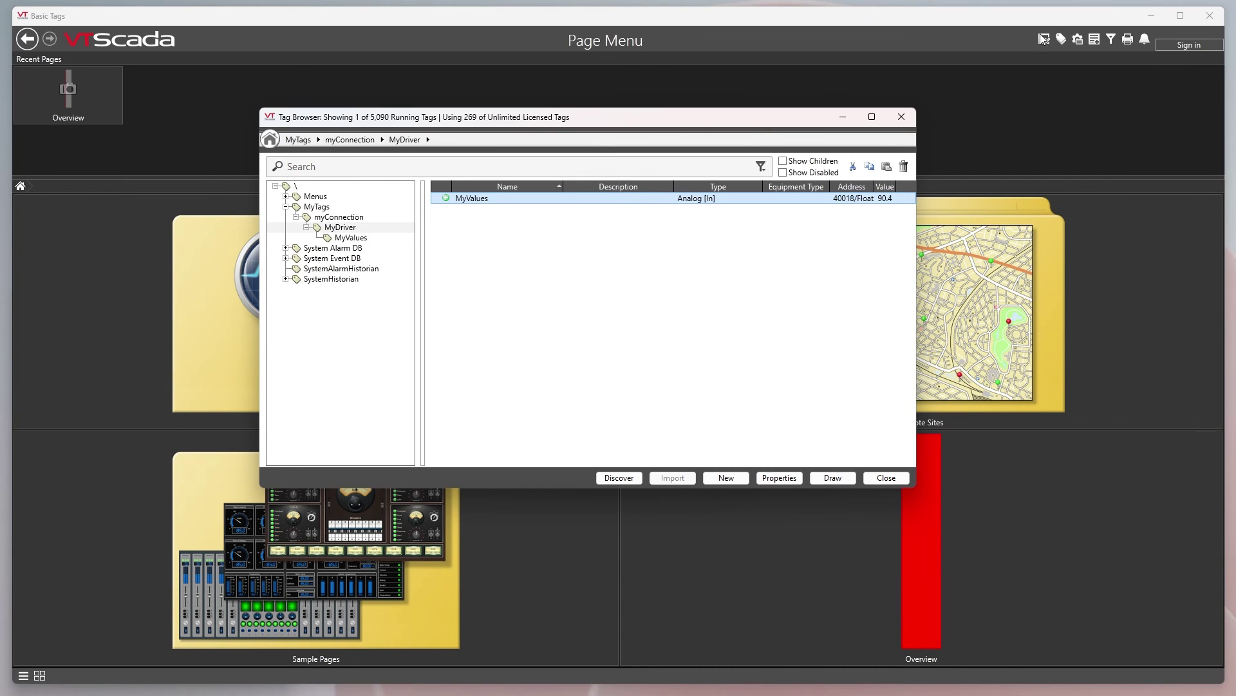
right_click(462, 198)
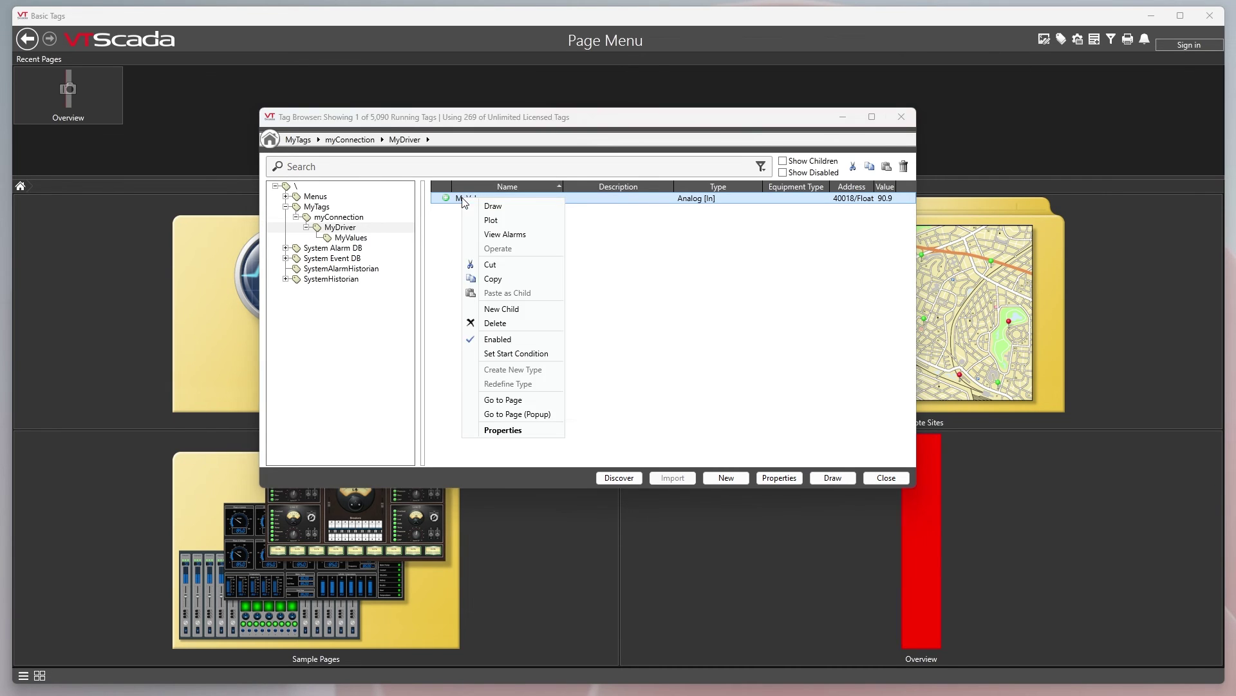
left_click(494, 207)
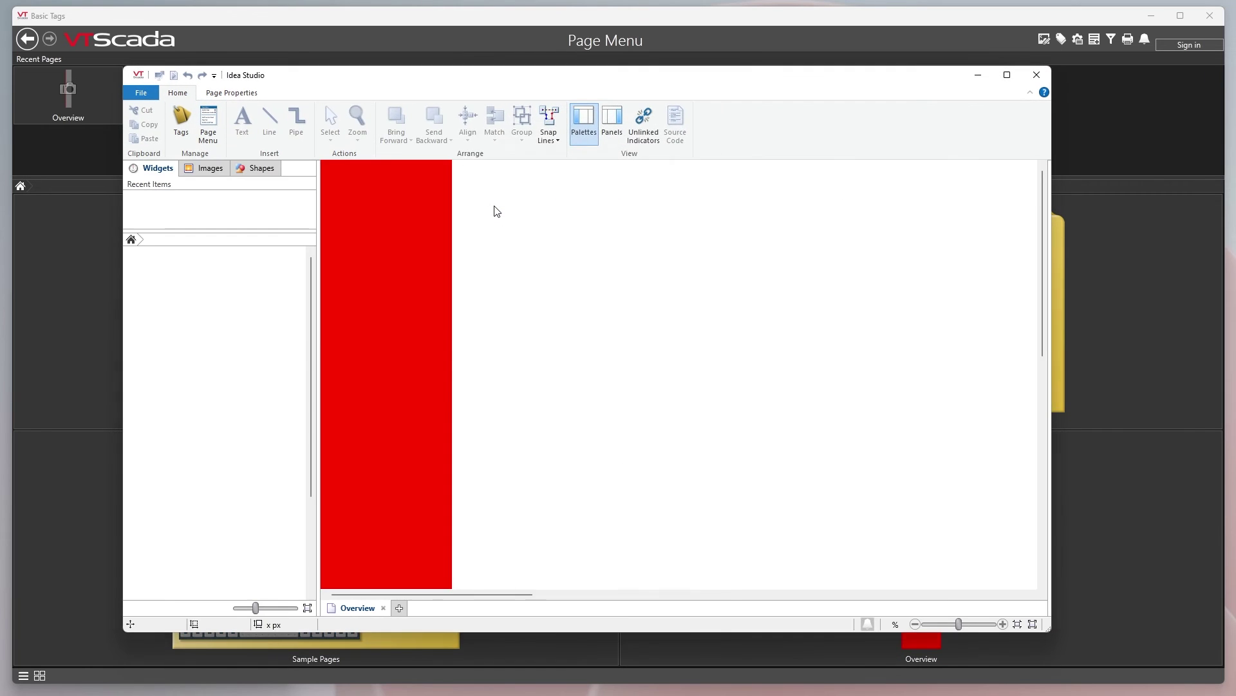
left_click_drag(587, 128, 904, 136)
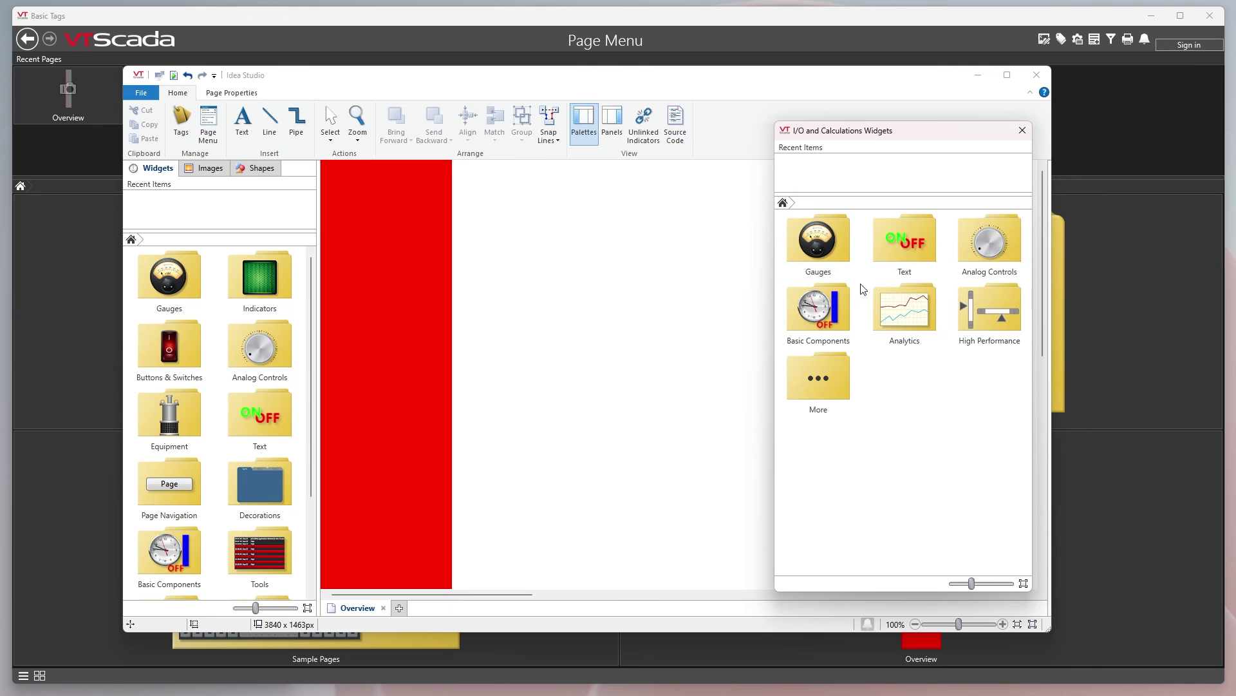
left_click(997, 318)
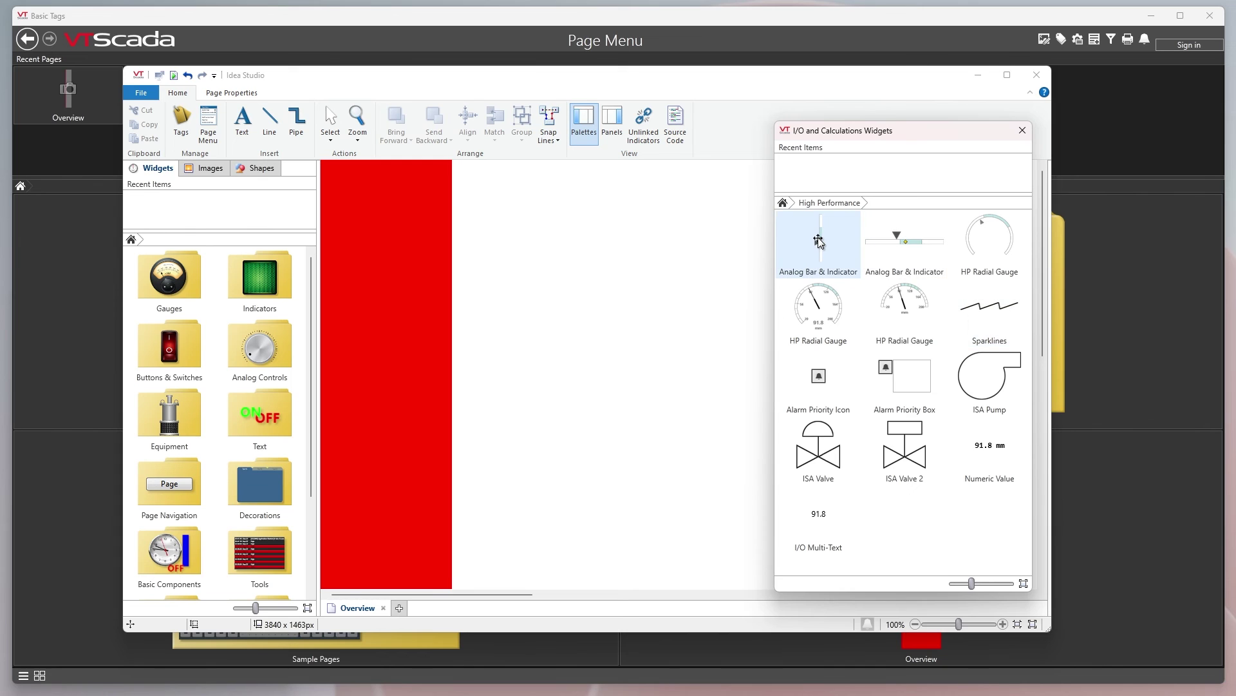
left_click_drag(819, 237, 555, 287)
Link the bar to MyValues and add a Numeric Value readout bound to MyValues.
right_click(496, 200)
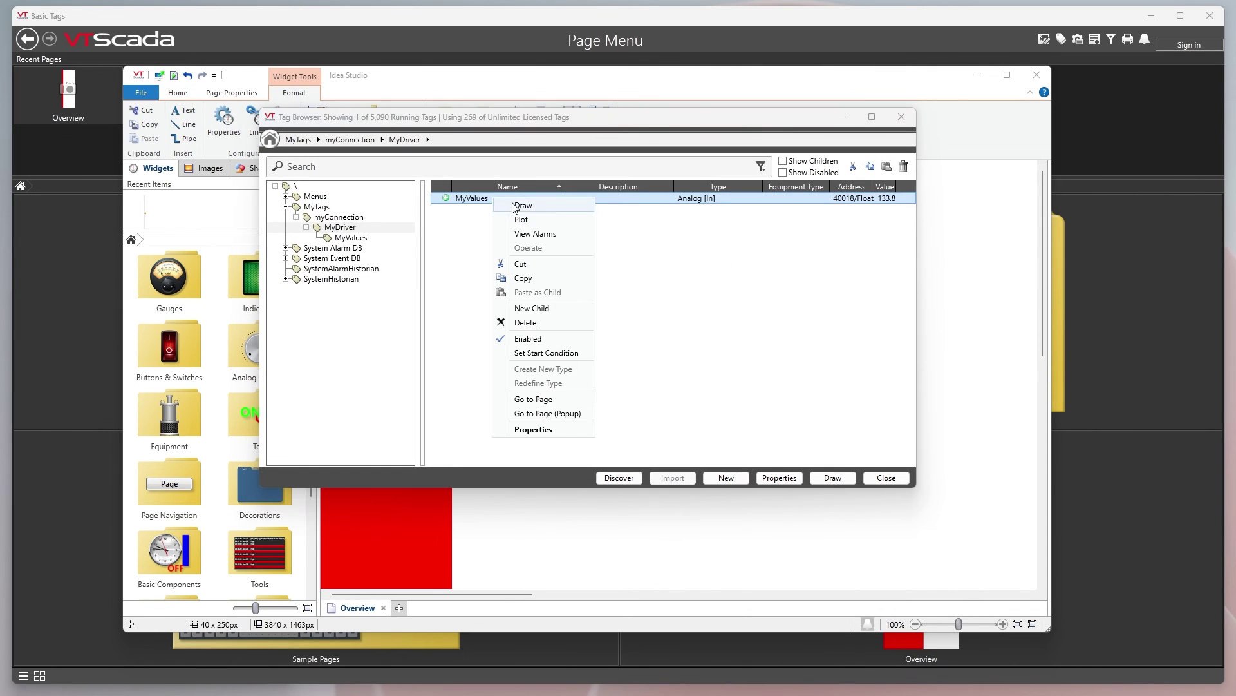
left_click(516, 206)
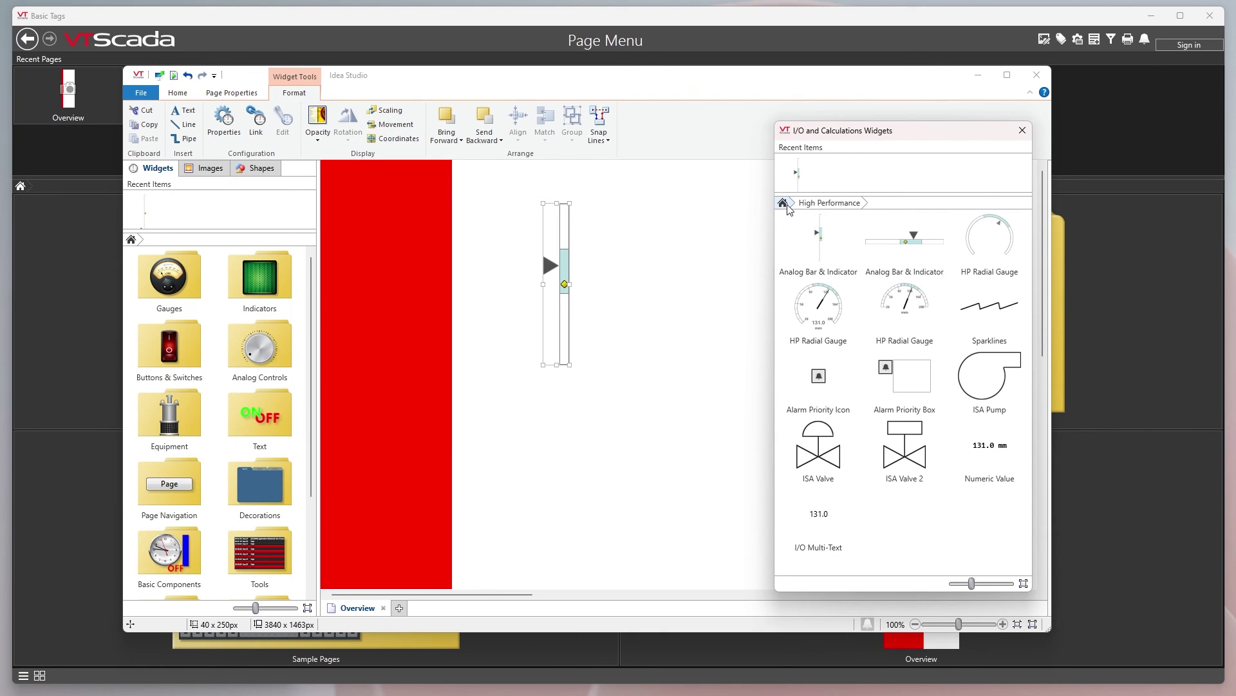
left_click_drag(978, 451, 549, 388)
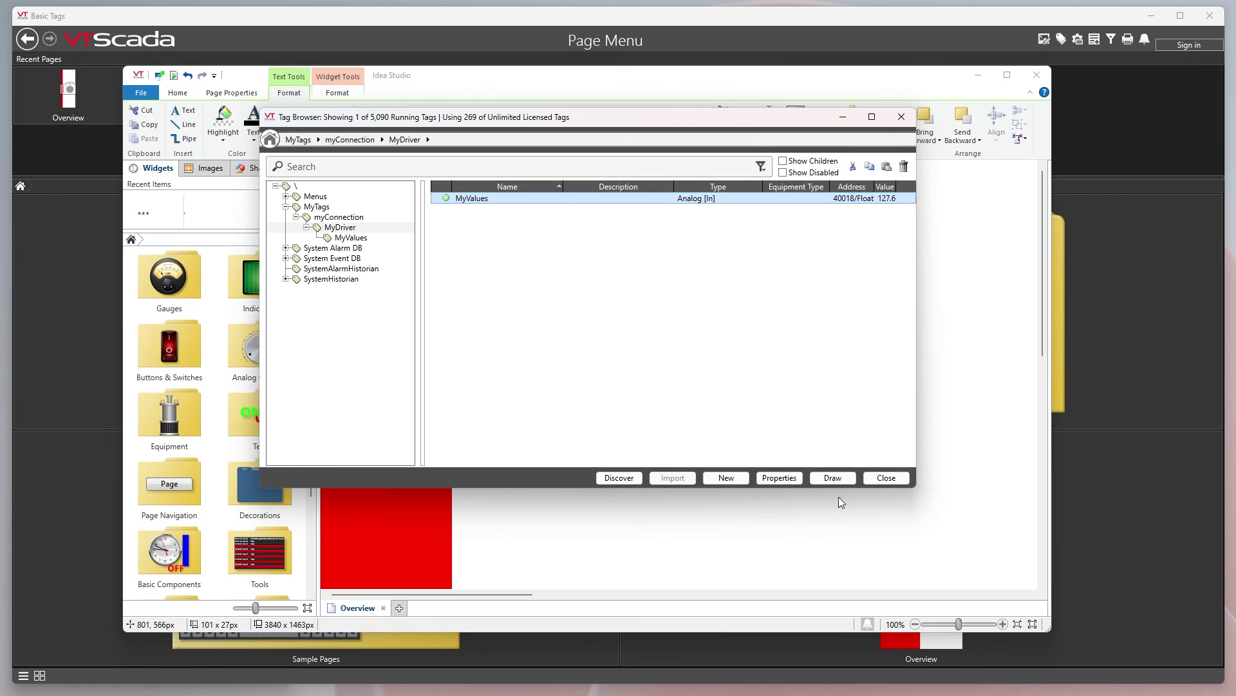
left_click(887, 479)
Close the editor, open Overview, and view MyValues' trend over the last 1 minute.
left_click(1035, 76)
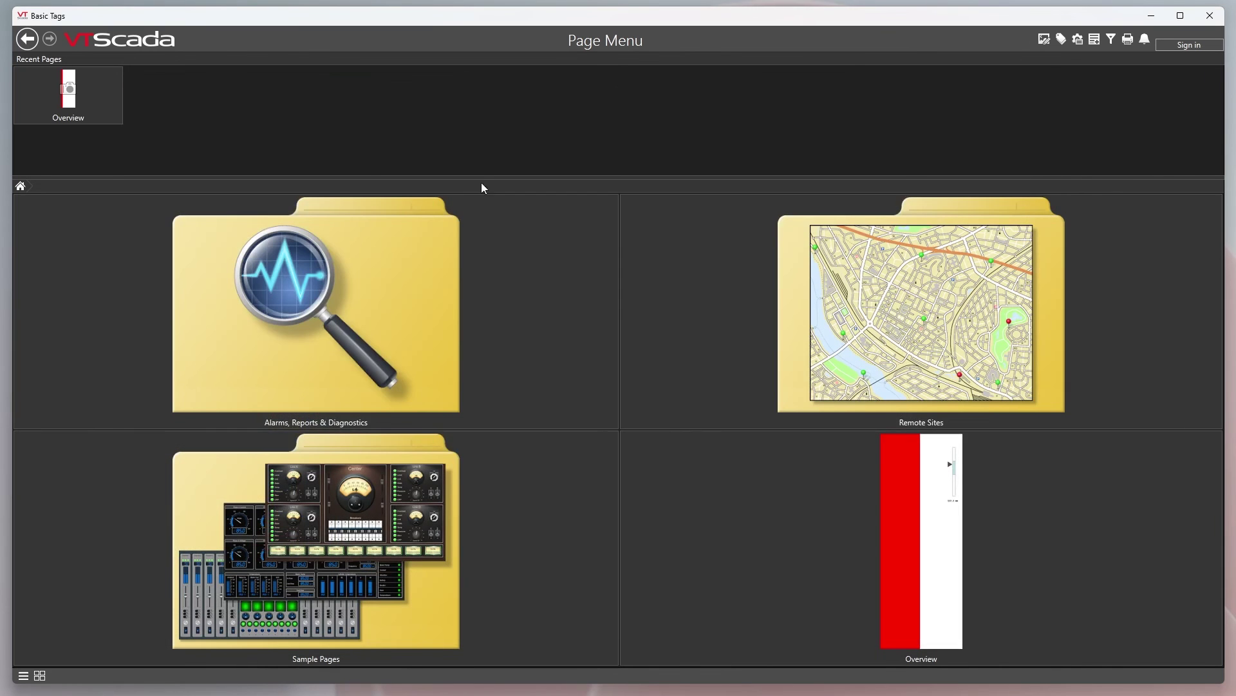
left_click(791, 491)
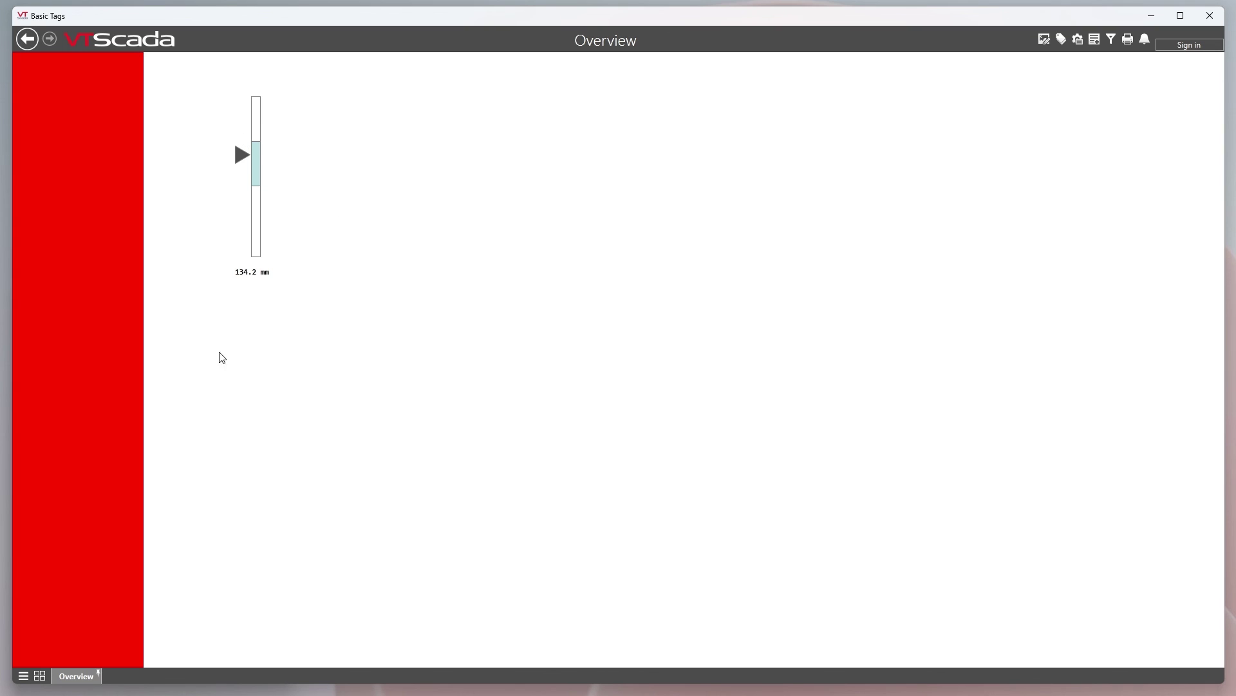
left_click(257, 169)
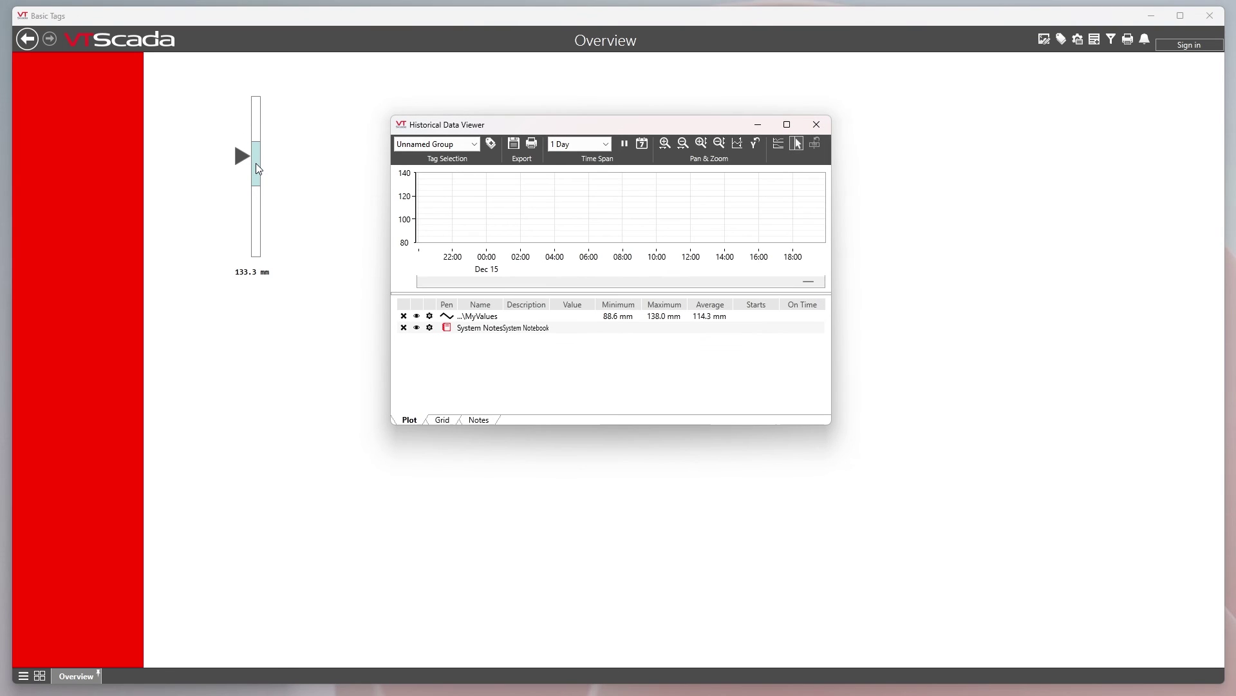
left_click(580, 143)
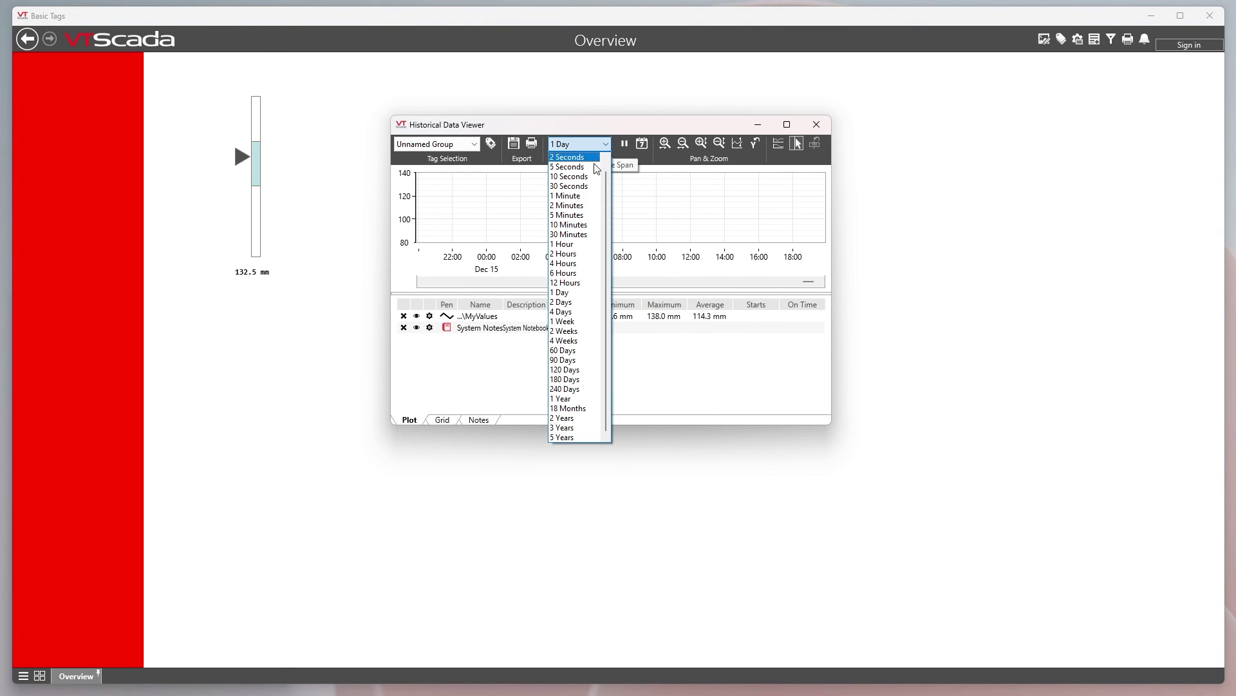
left_click(570, 195)
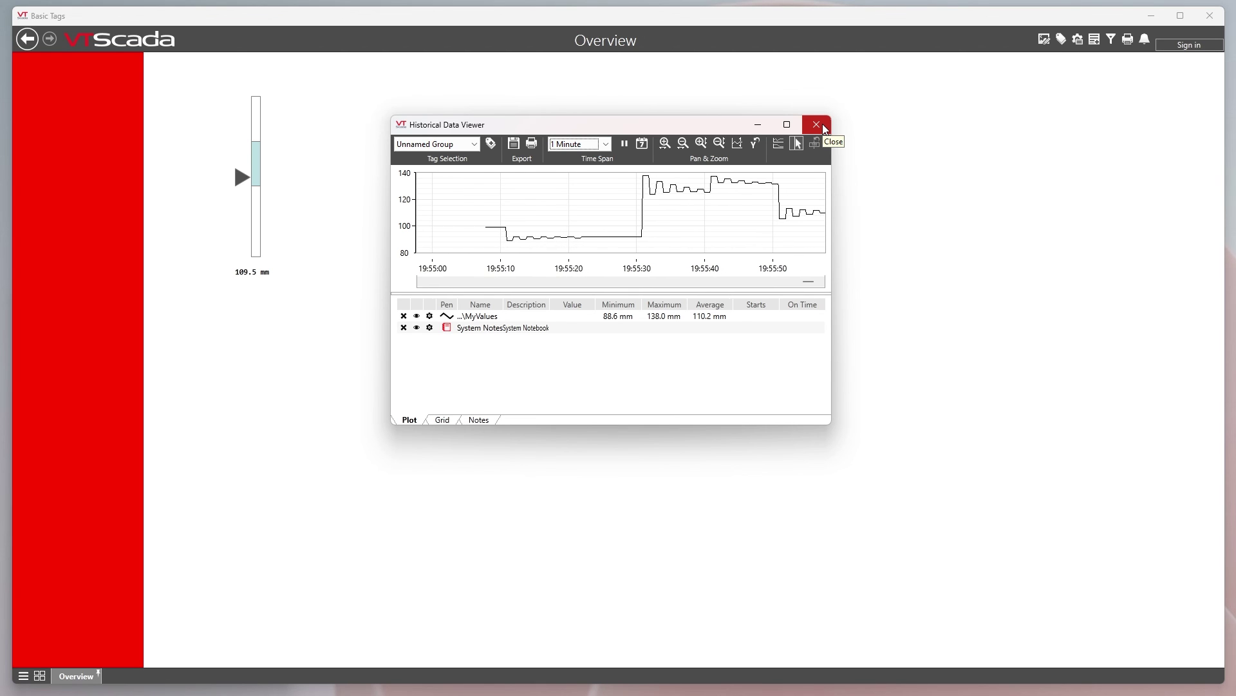
left_click(816, 125)
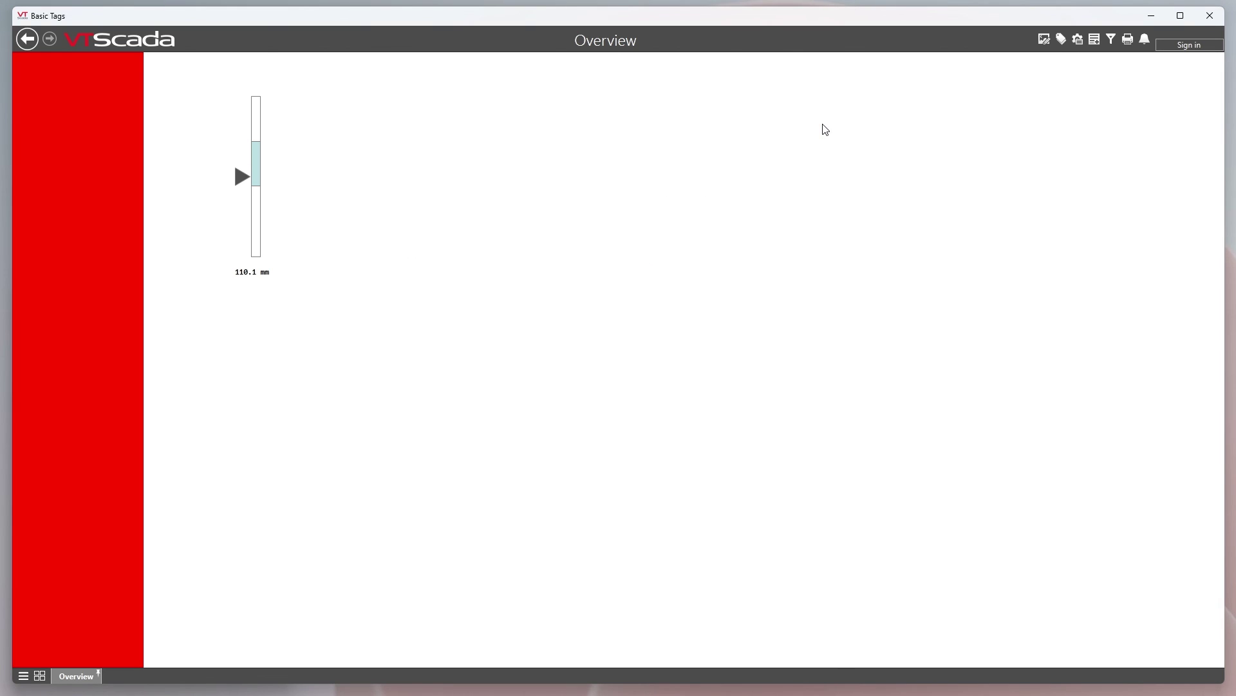
Reopen the Tag Browser and shift it slightly right over the Overview page.
left_click(1061, 39)
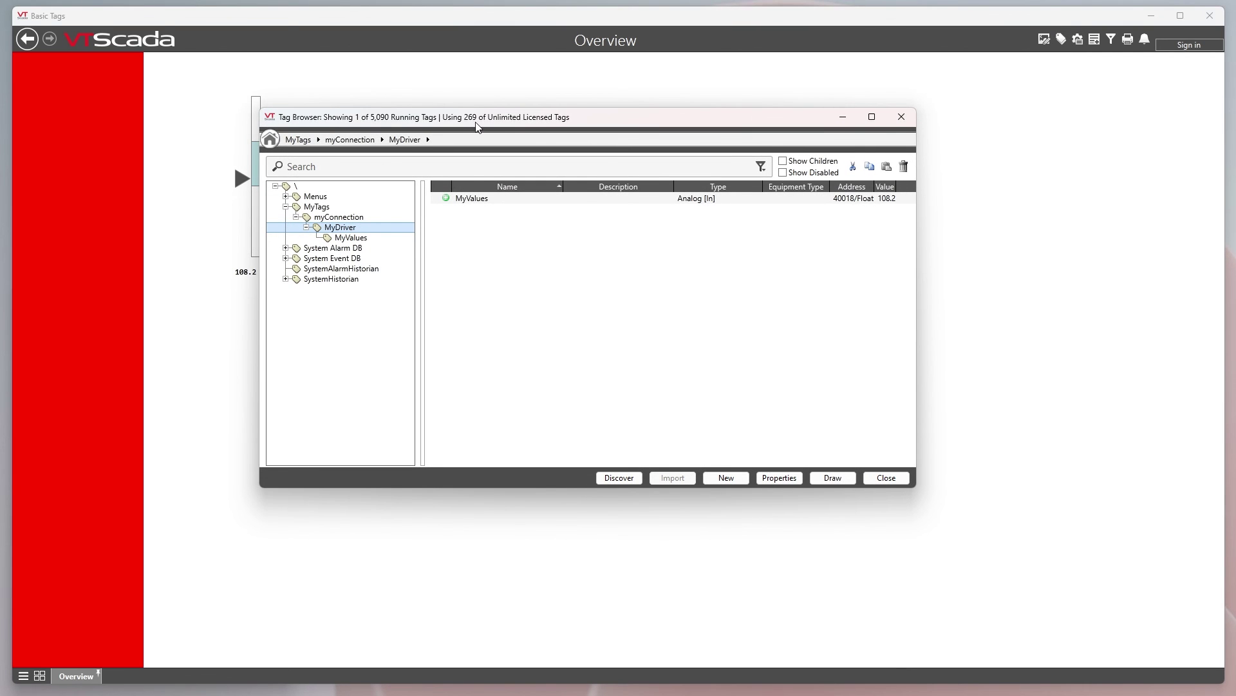
left_click_drag(478, 126, 542, 123)
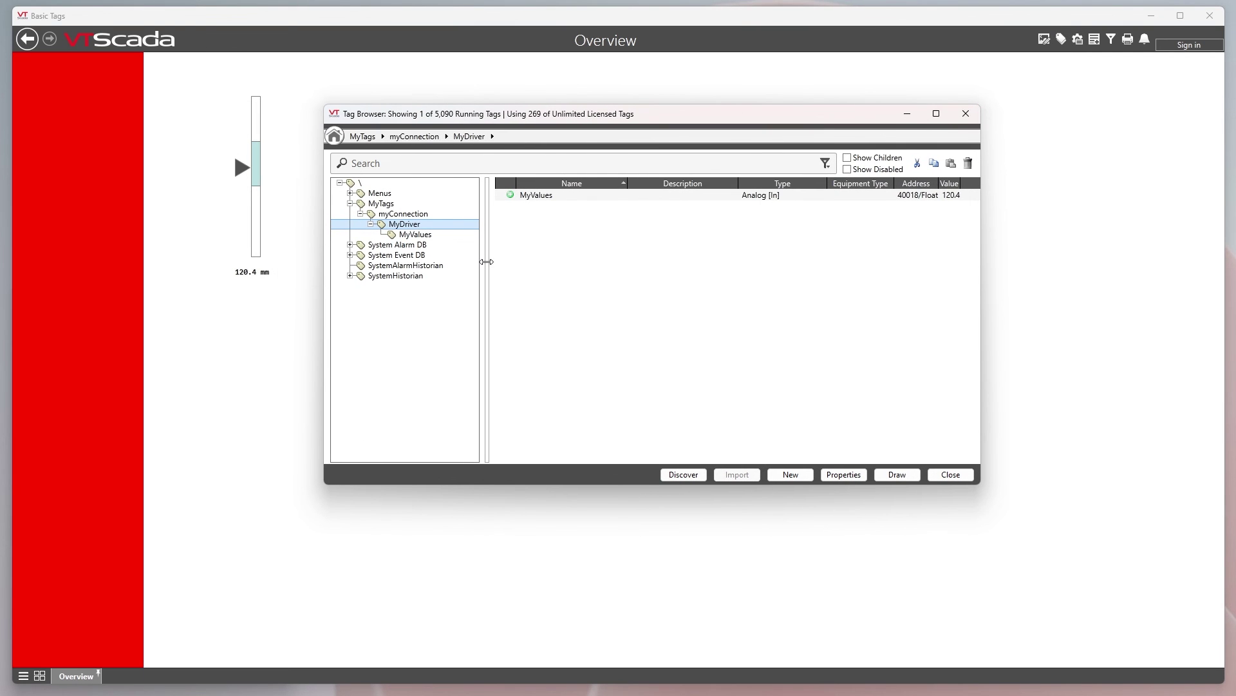